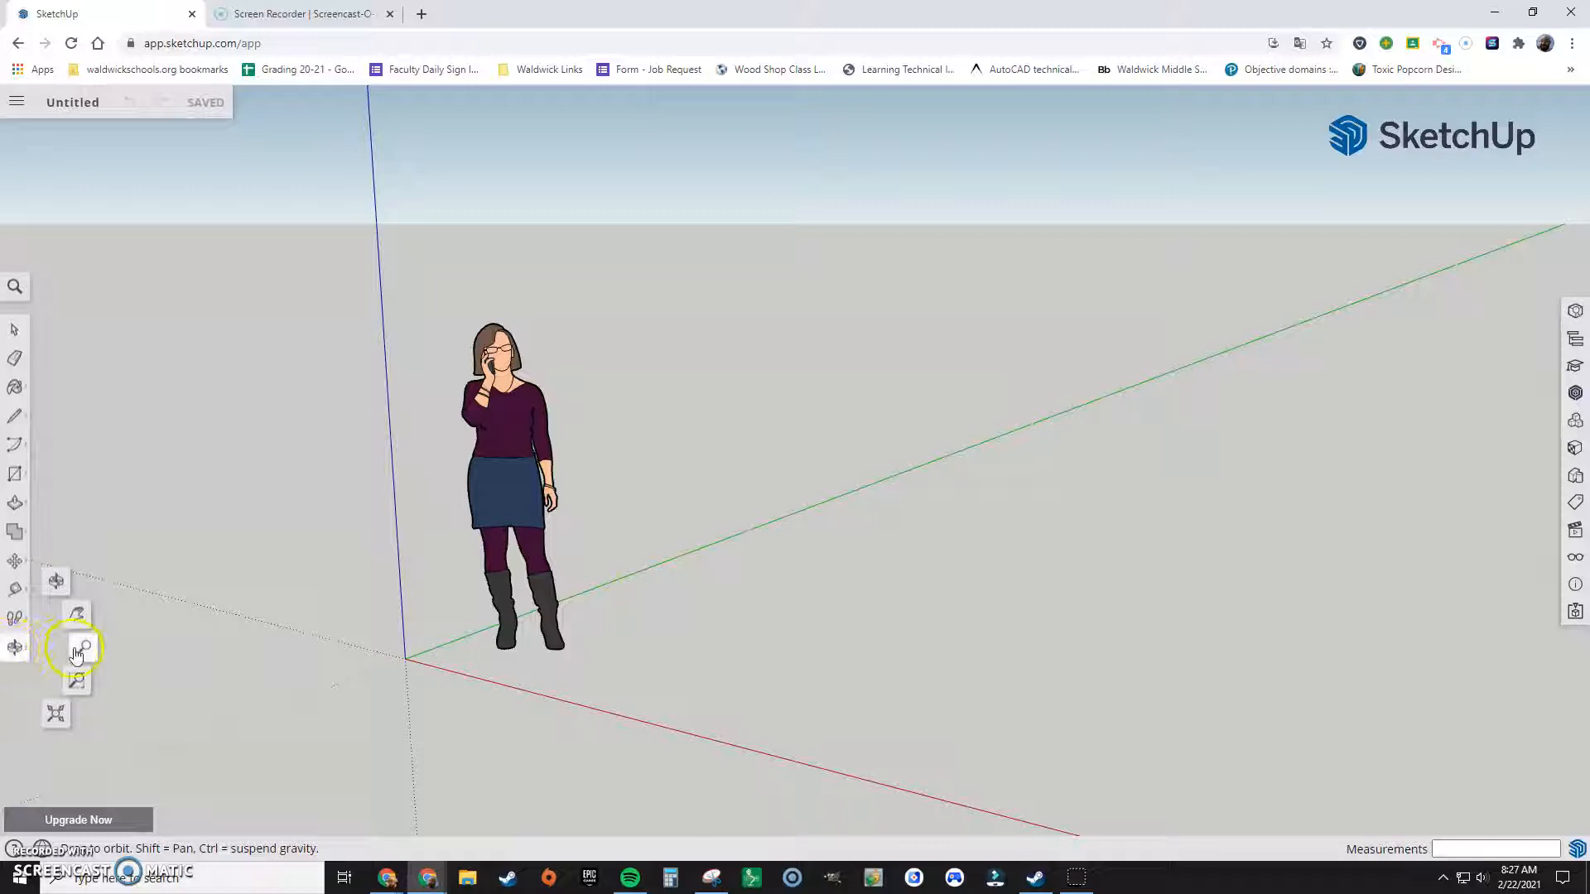
Step: Set the camera's field of view to 1 degree and fit the whole model in view
left_click(79, 648)
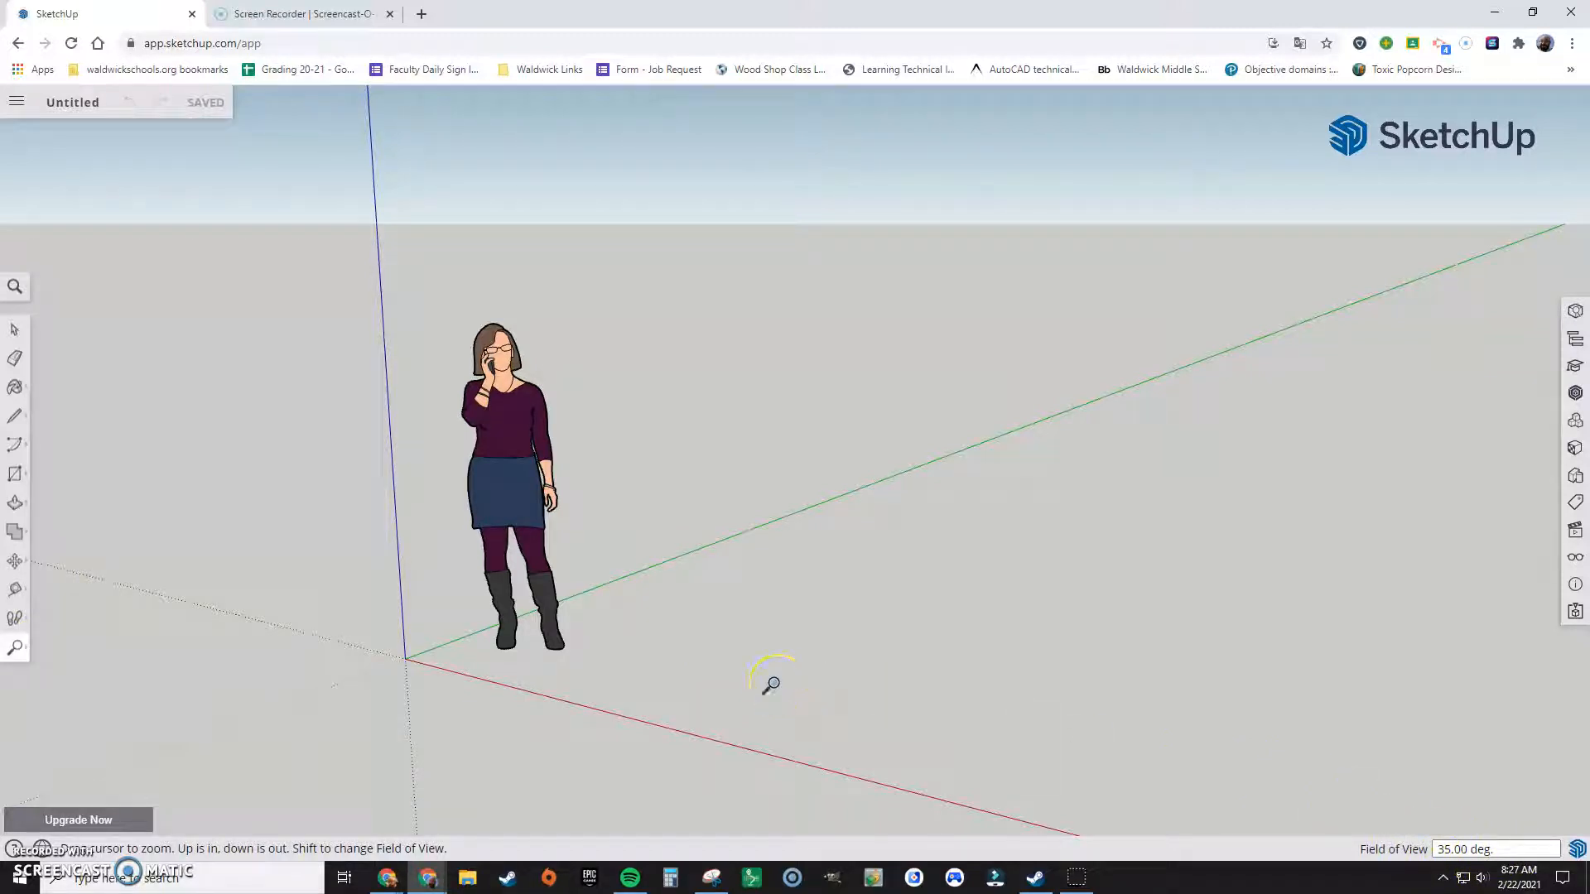
key("Return")
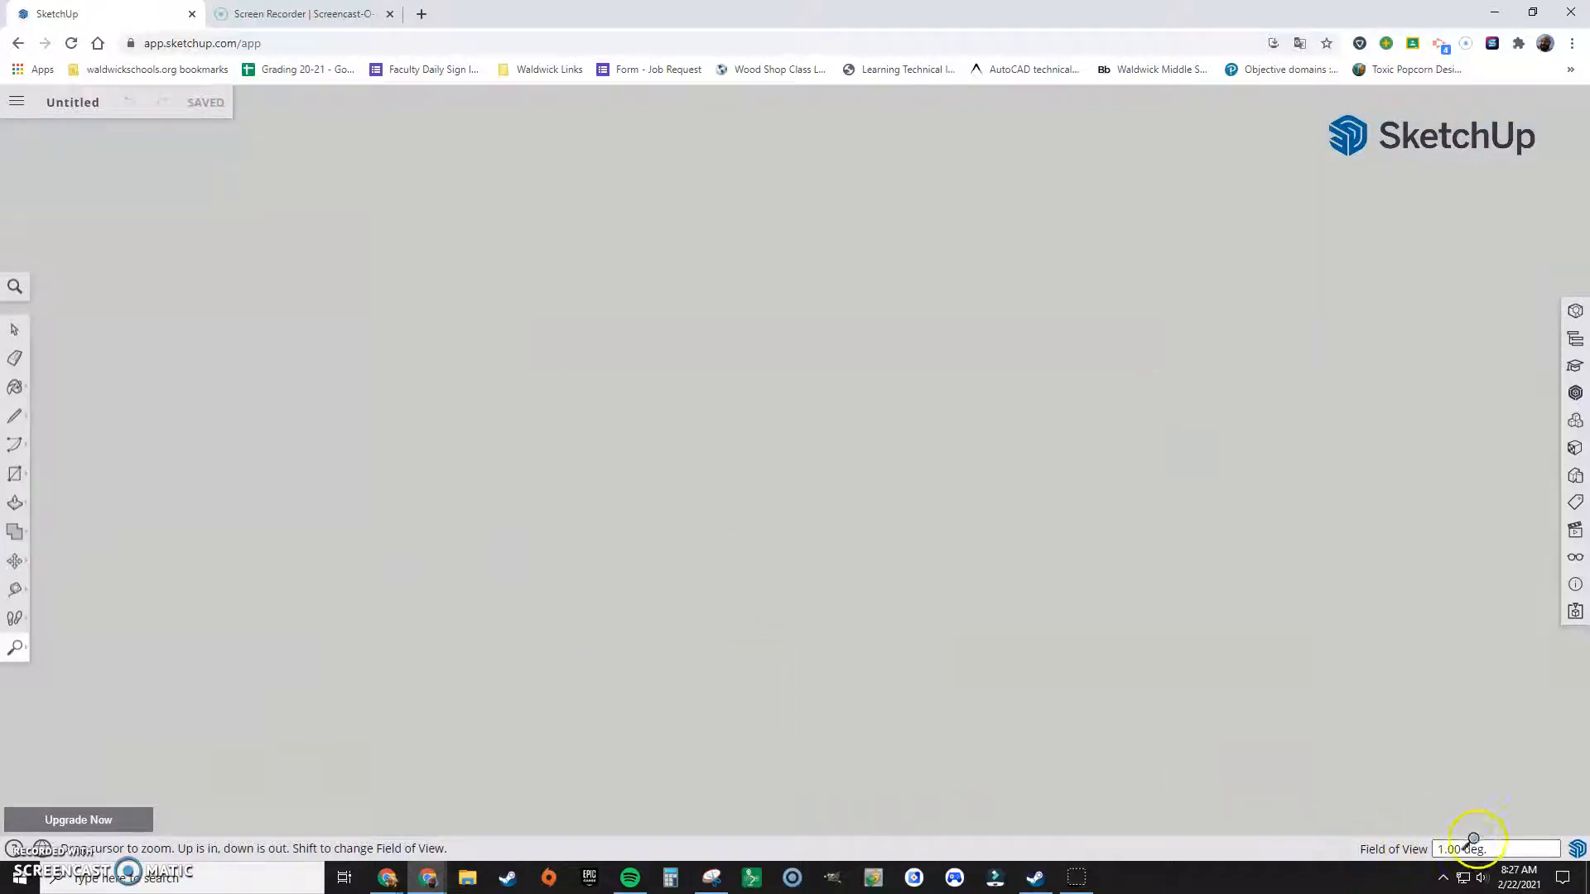
left_click(19, 651)
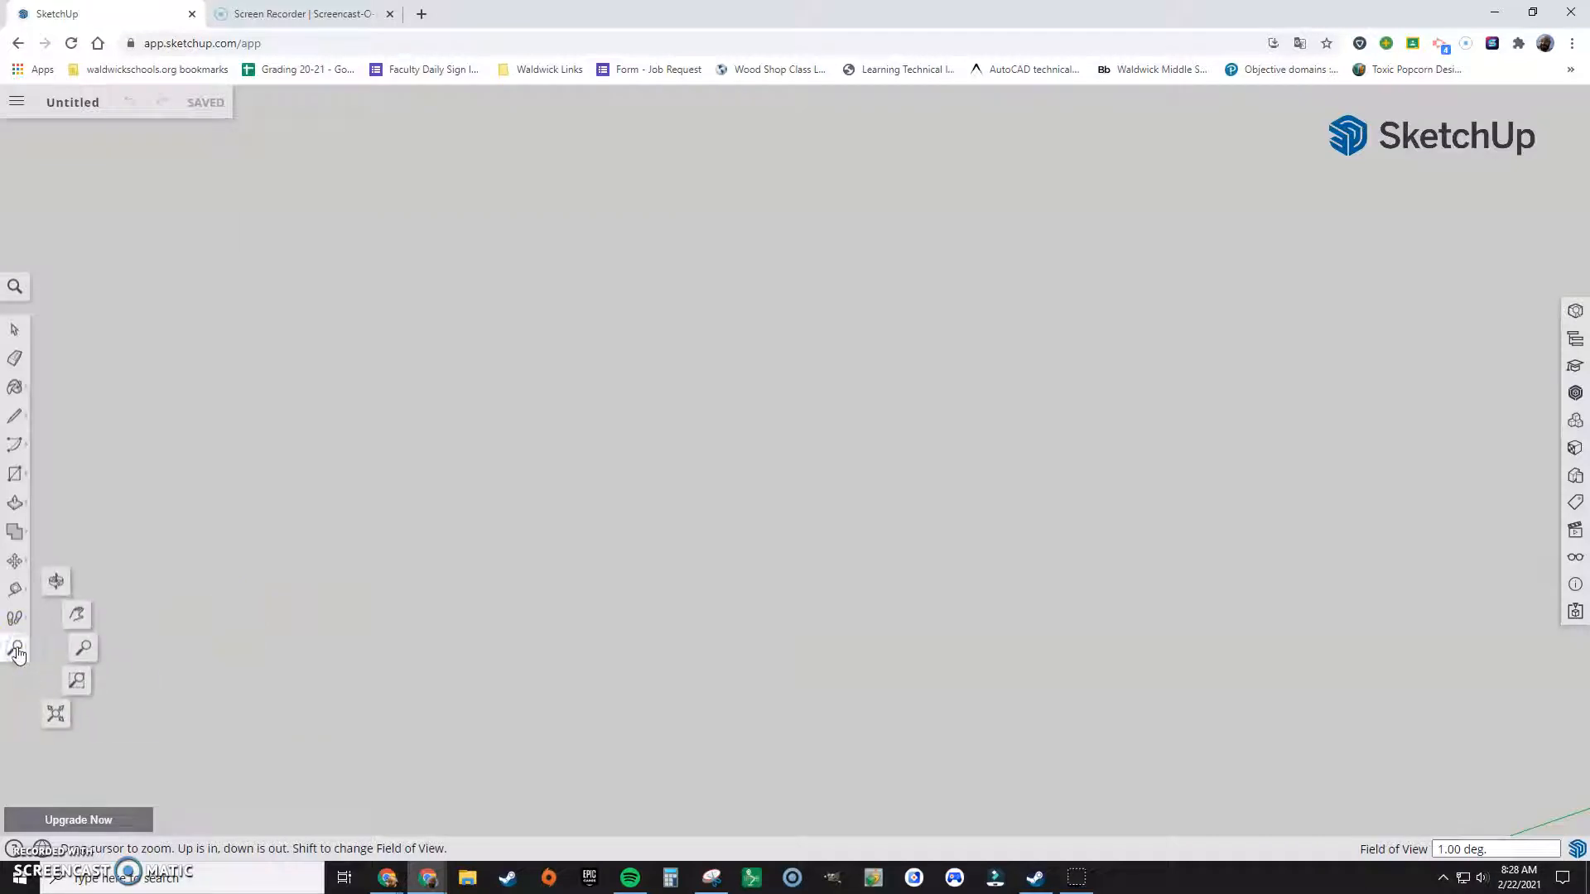
left_click(56, 720)
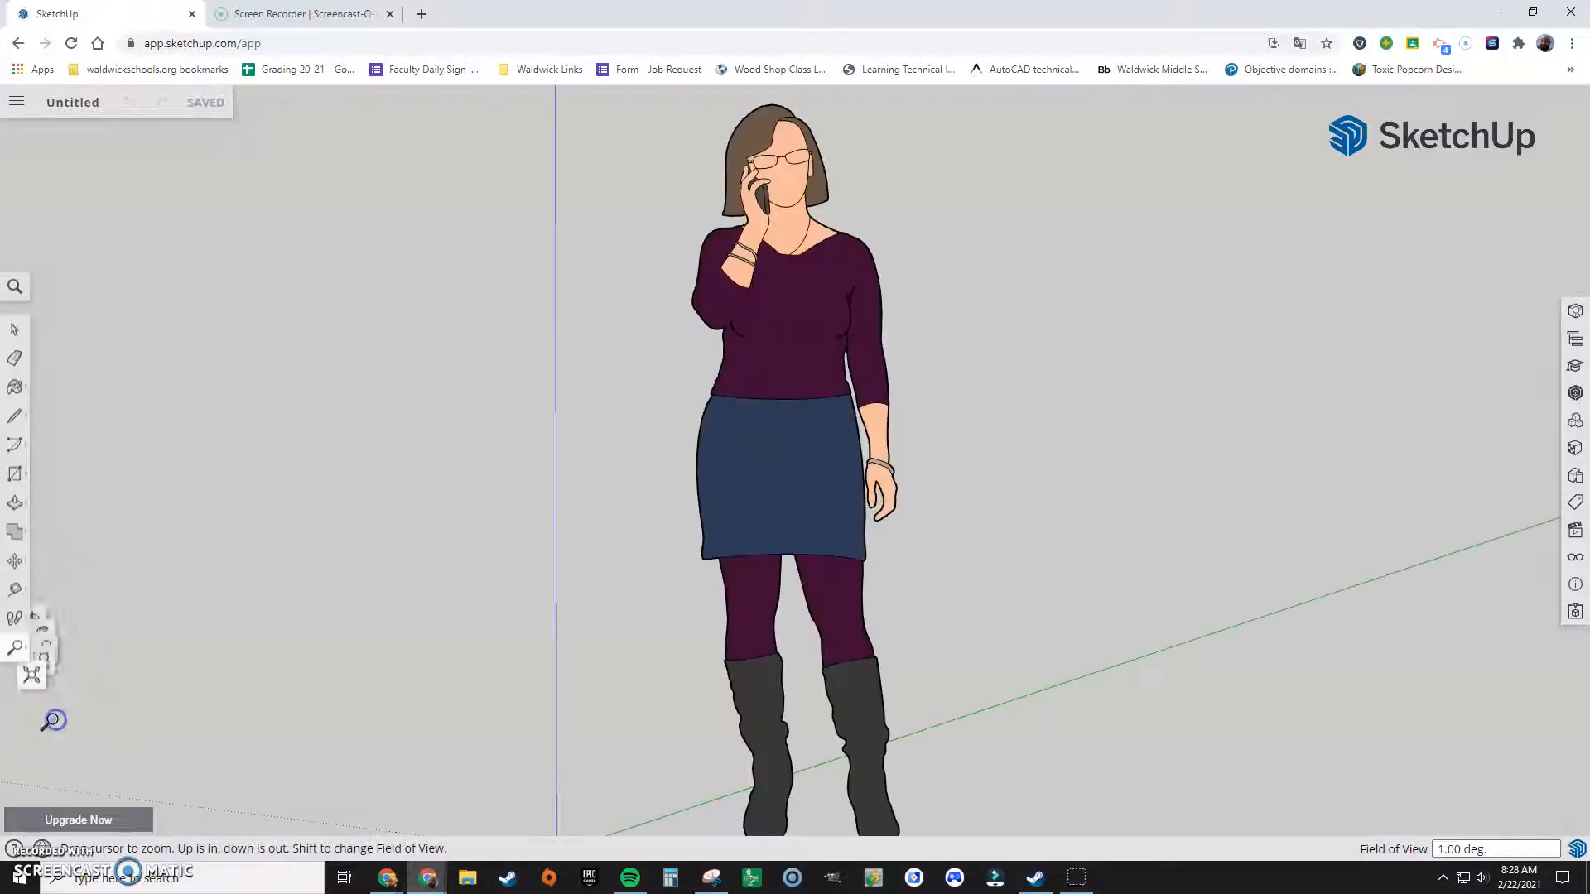
scroll(603, 426, "down", 3)
scroll(598, 464, "down", 2)
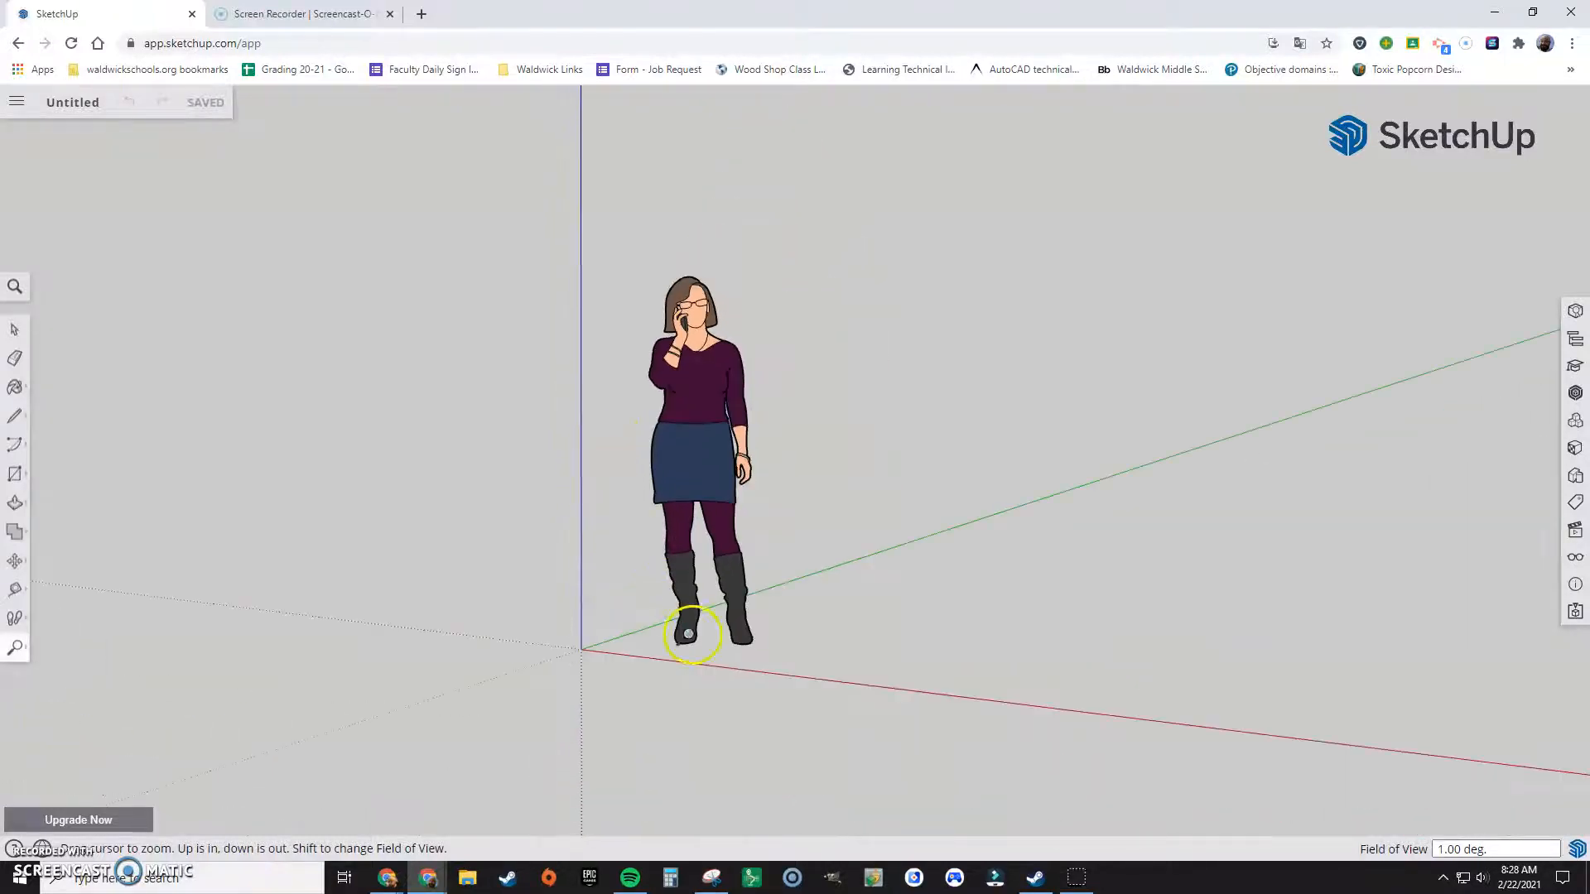
scroll(691, 640, "up", 2)
mouse_move(606, 609)
middle_mouse_down()
mouse_move(857, 646)
mouse_move(770, 629)
mouse_move(724, 561)
mouse_move(603, 585)
middle_mouse_up()
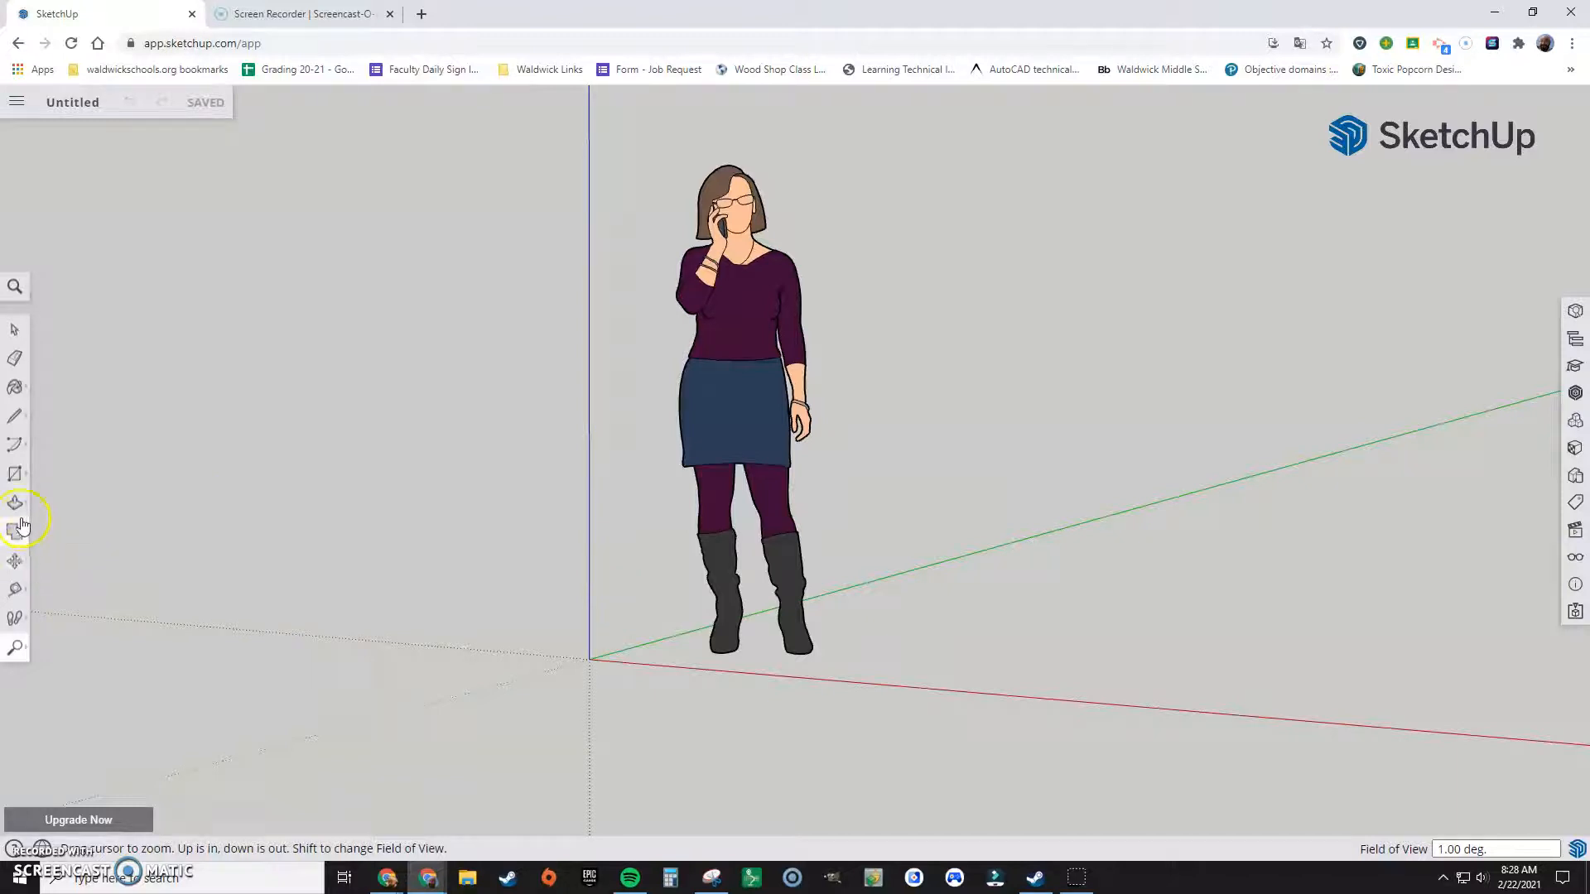
Step: Draw a 16 by 21 inch rectangle on the ground plane, starting at the origin
left_click(15, 475)
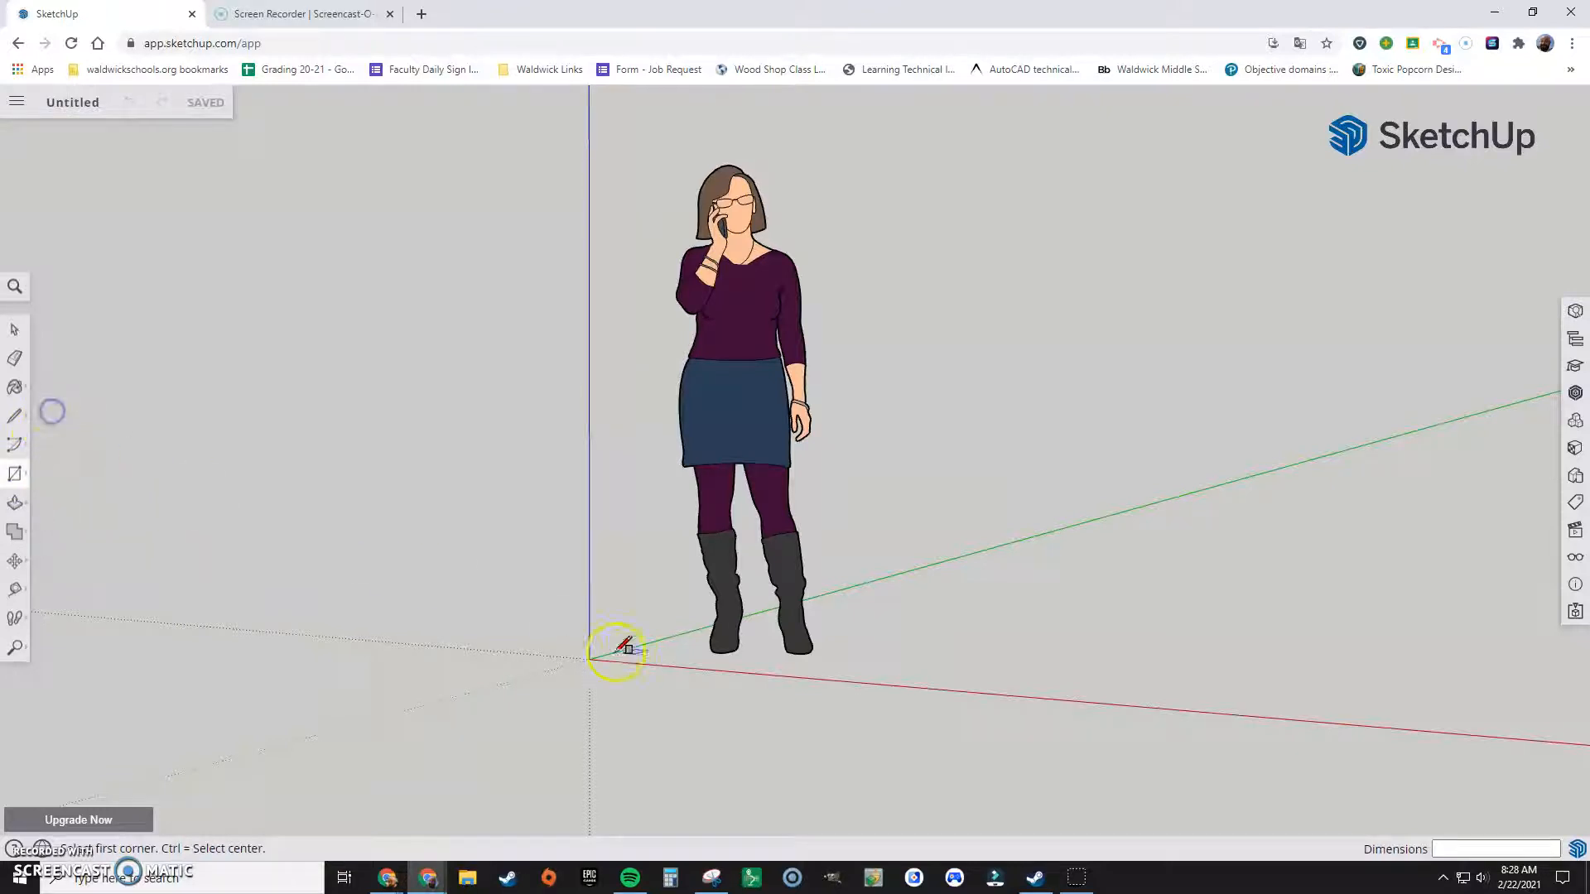
left_click(589, 659)
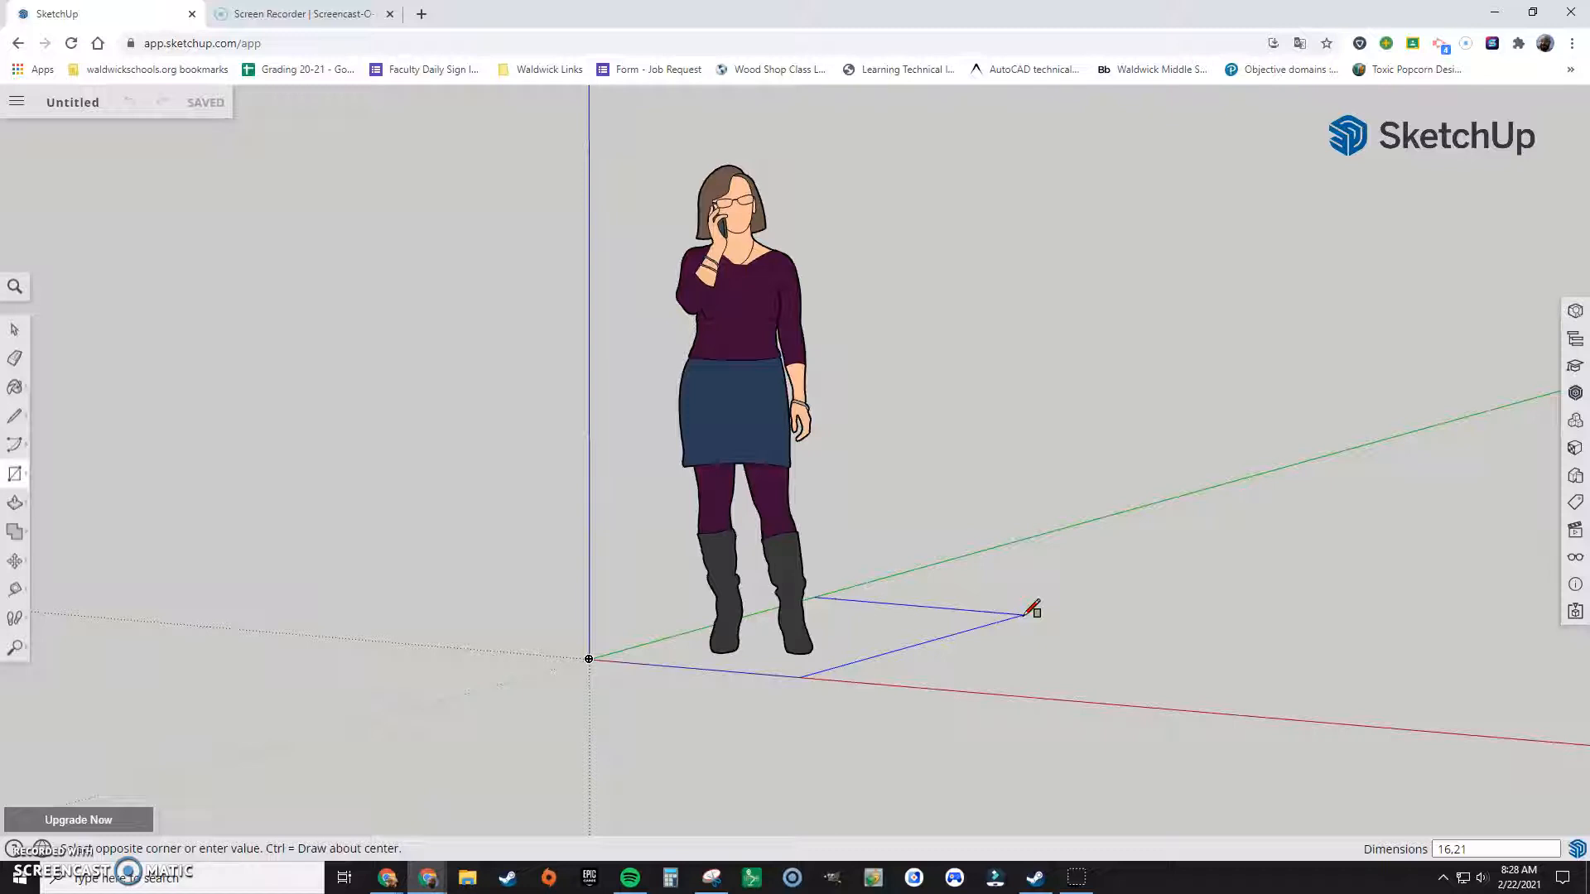
type("16,21")
key("Return")
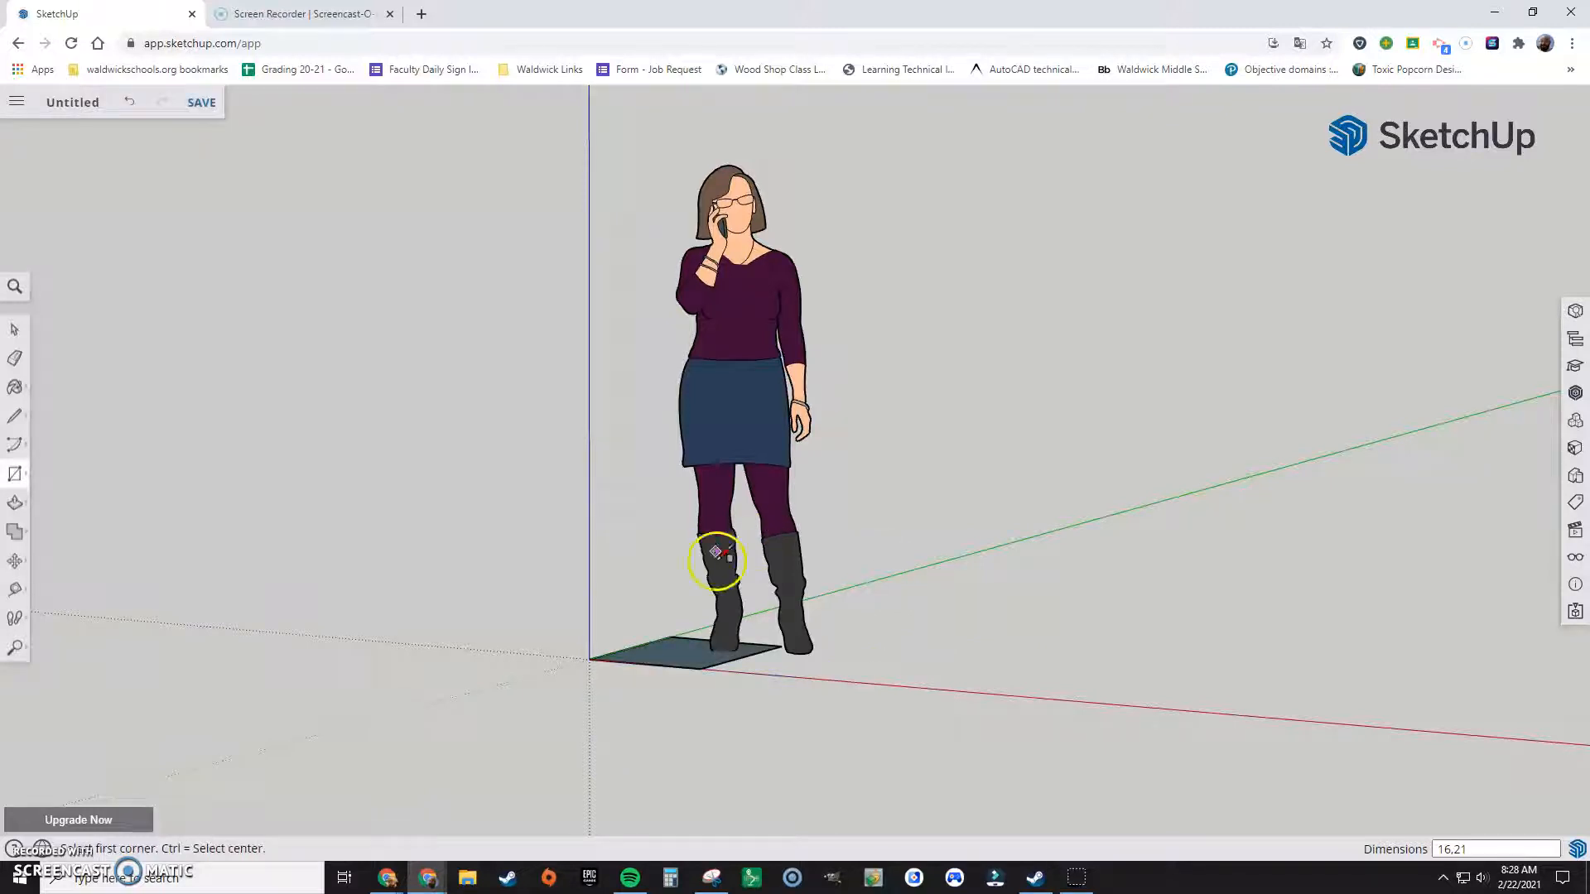
Step: Delete the default human figure standing on the rectangle
left_click(14, 329)
left_click(800, 374)
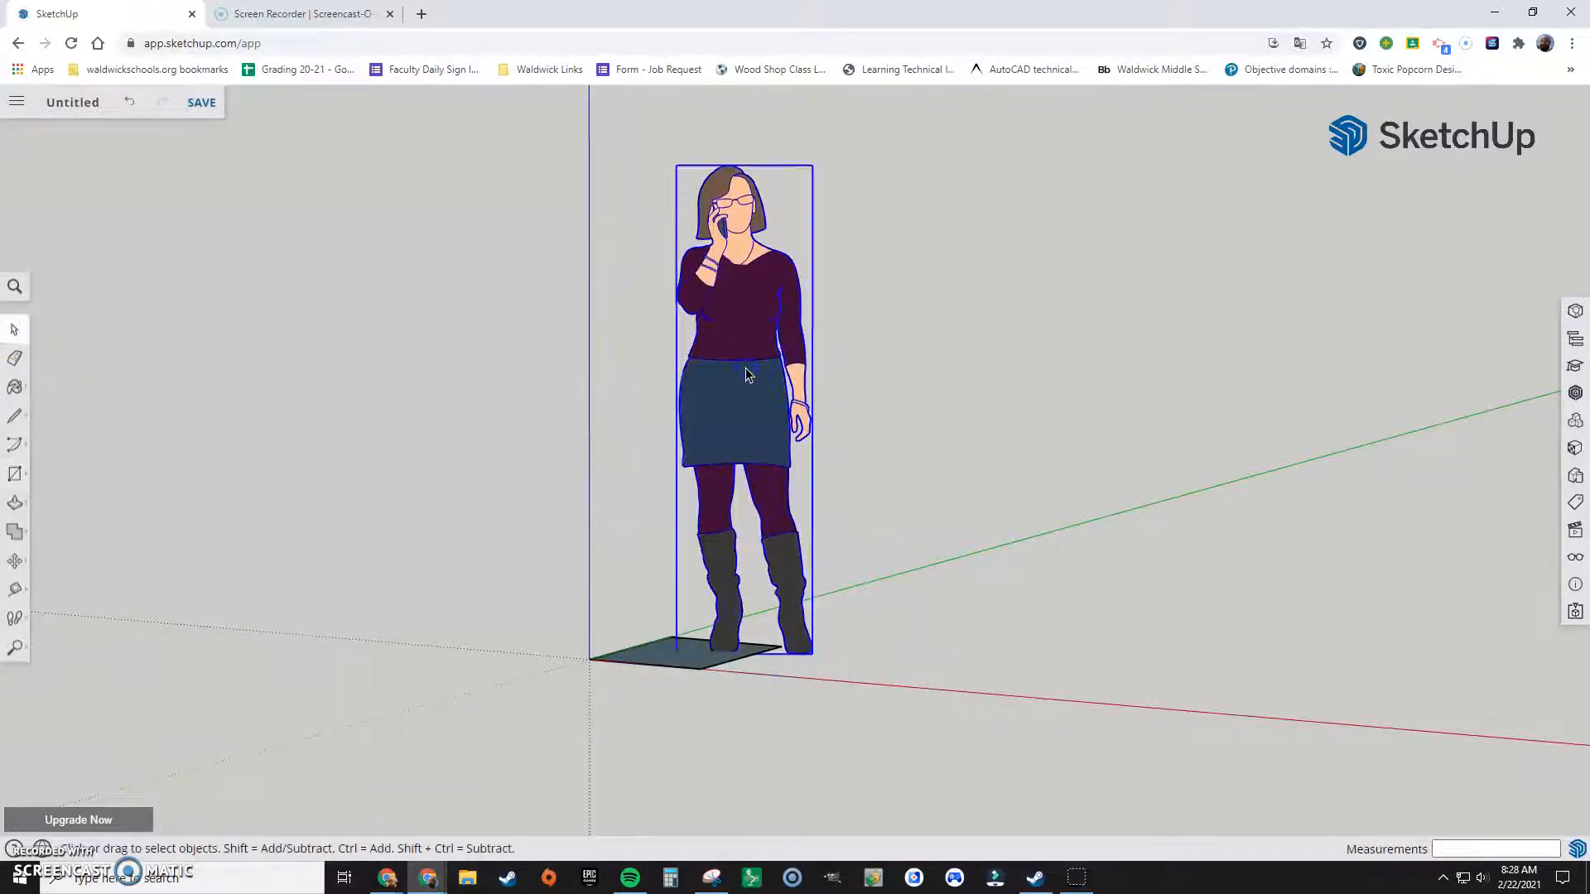
key("Delete")
left_click(753, 602)
left_click(716, 489)
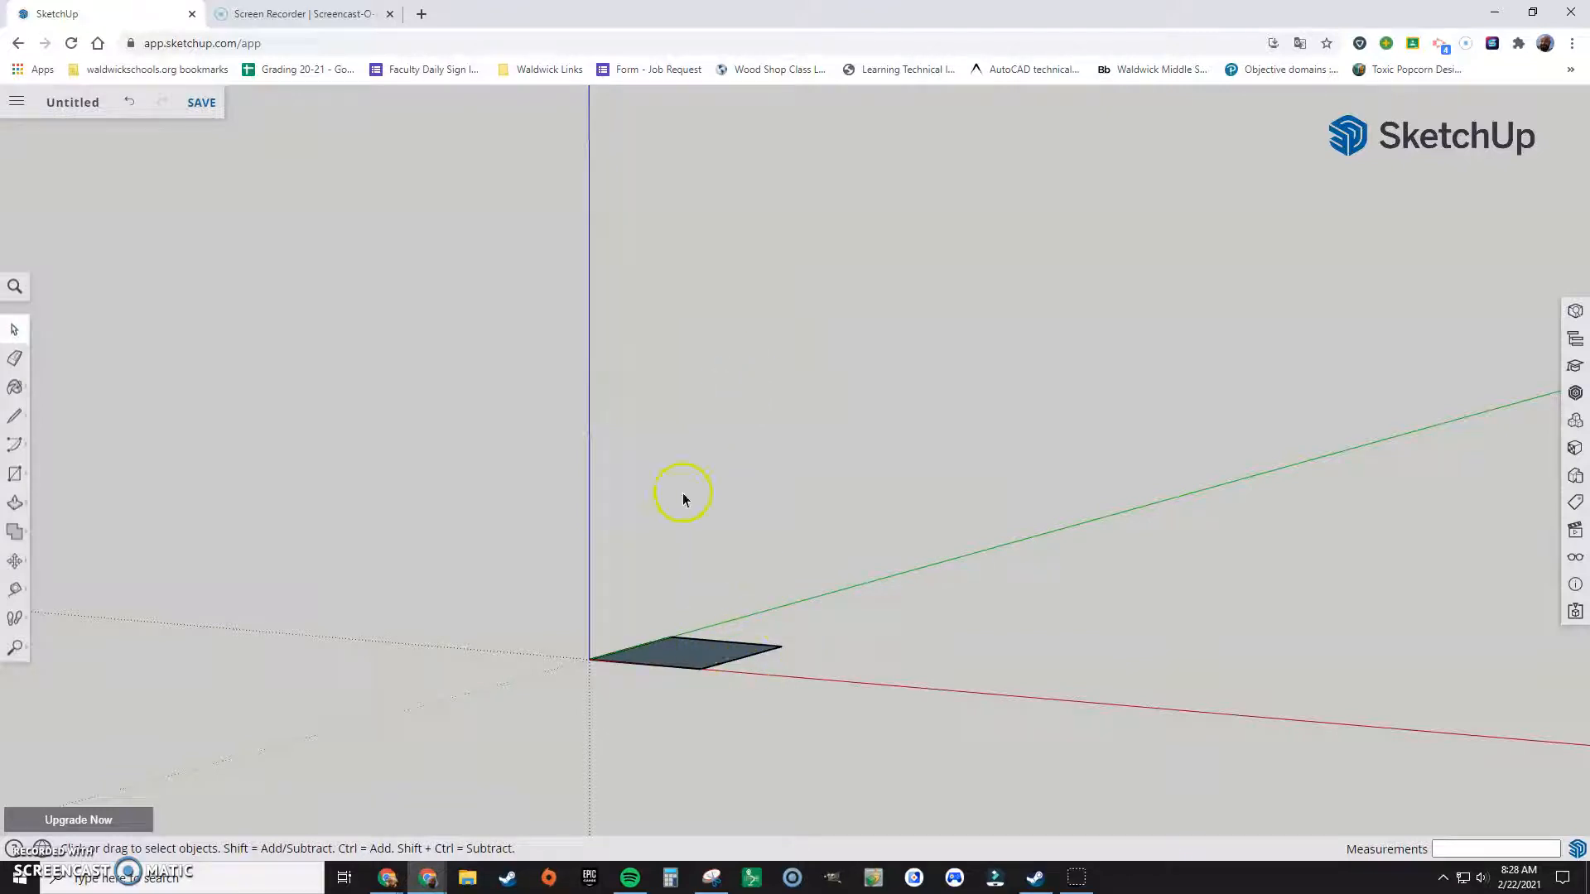
Step: Offset the rectangle's edges inward to outline a panel opening inside the face
left_click(15, 502)
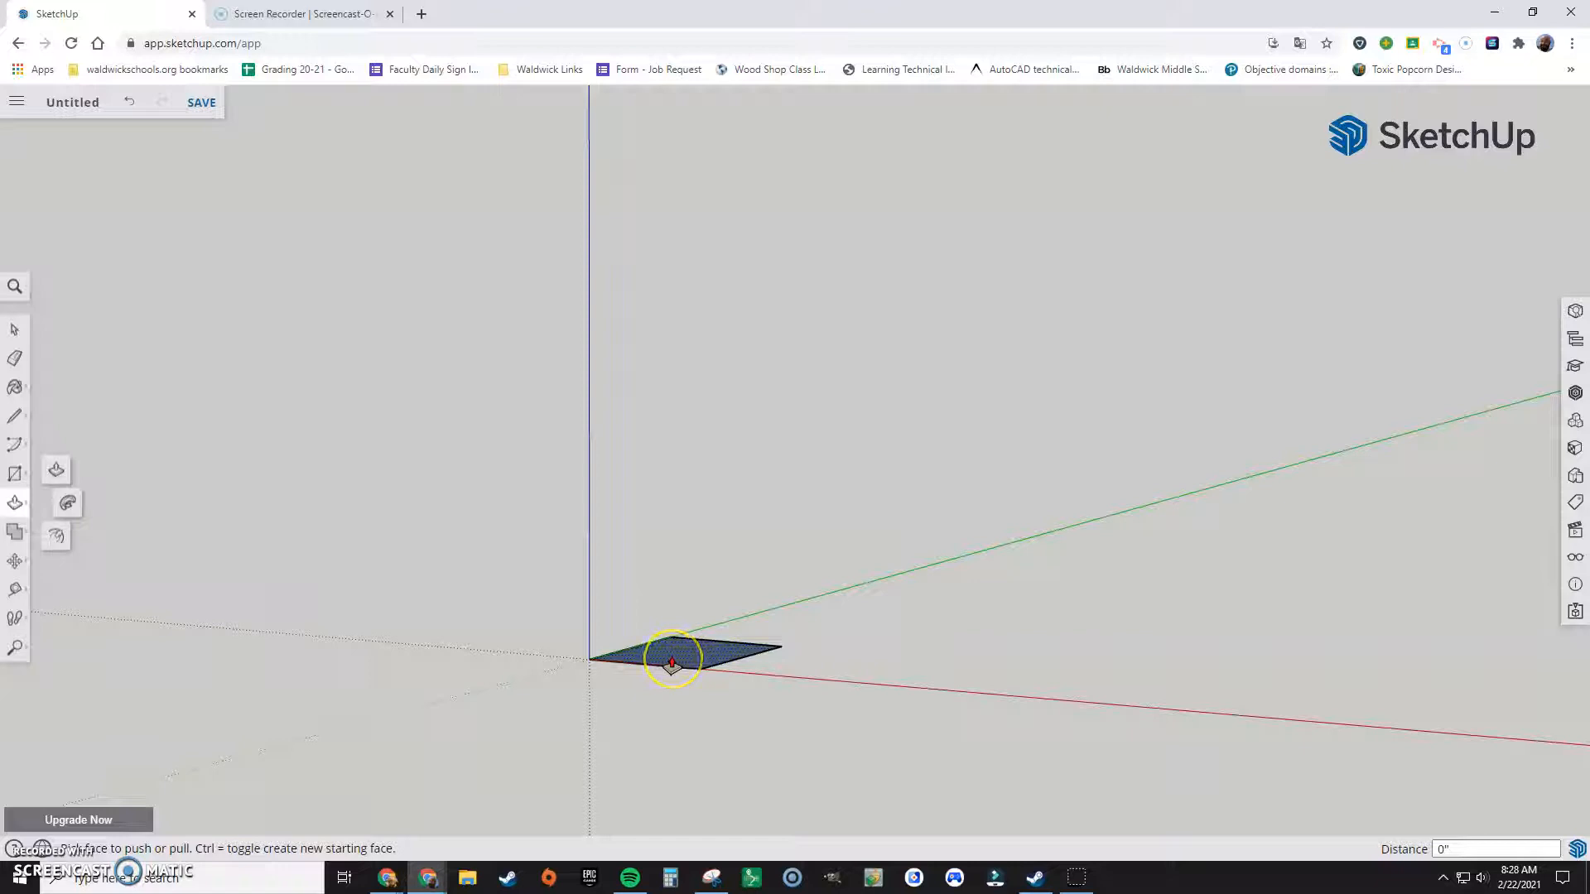
left_click(58, 539)
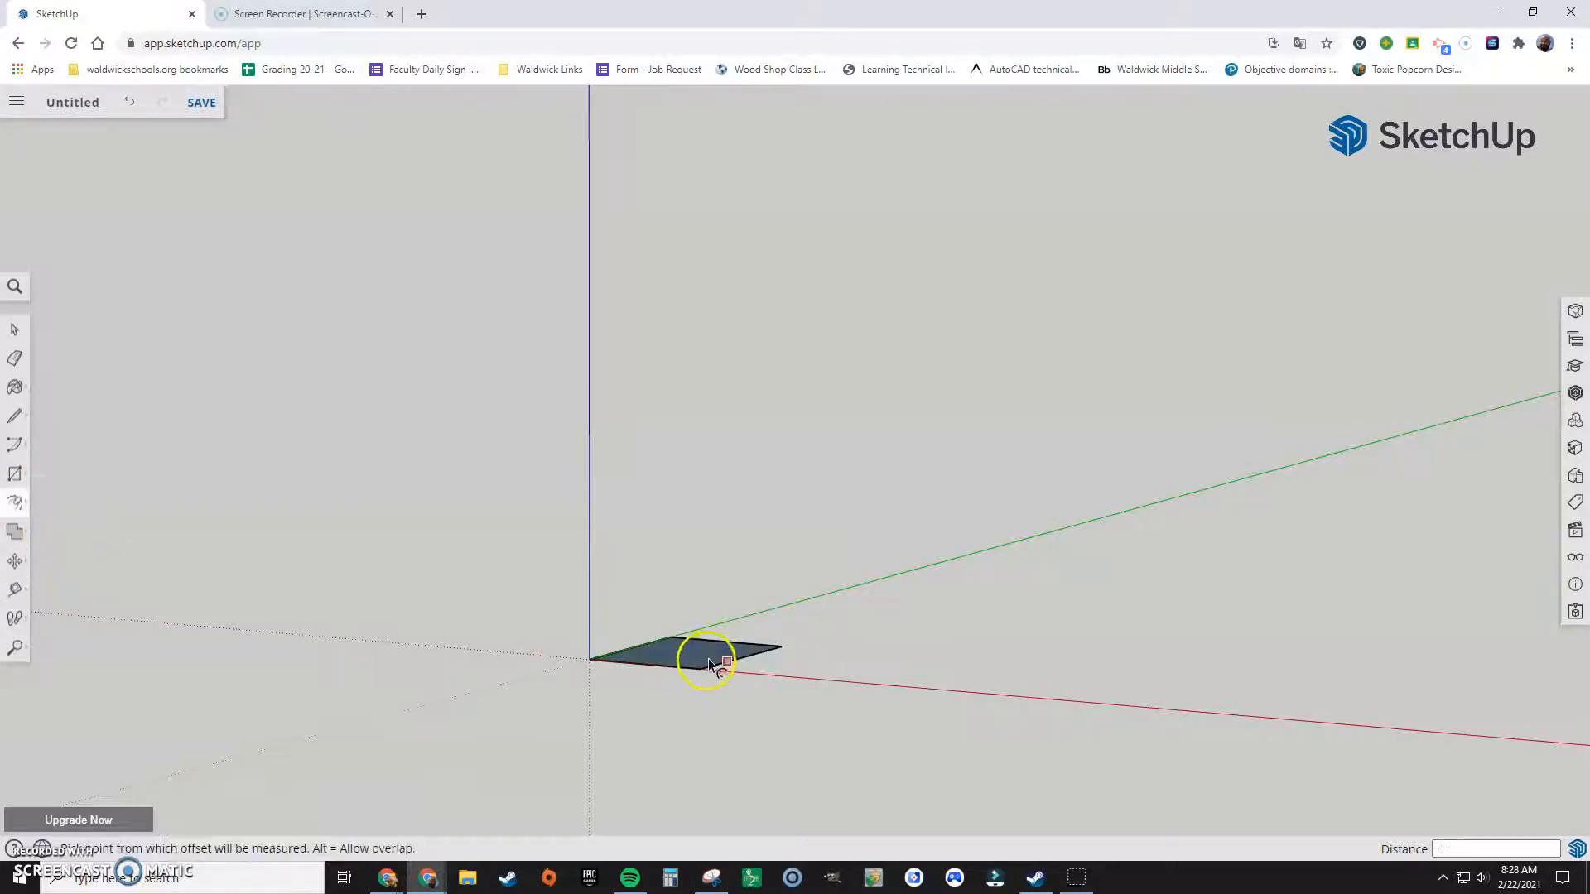
middle_click_drag(703, 622, 670, 736, "shift")
right_click(703, 627)
left_click(657, 683)
left_click(662, 682)
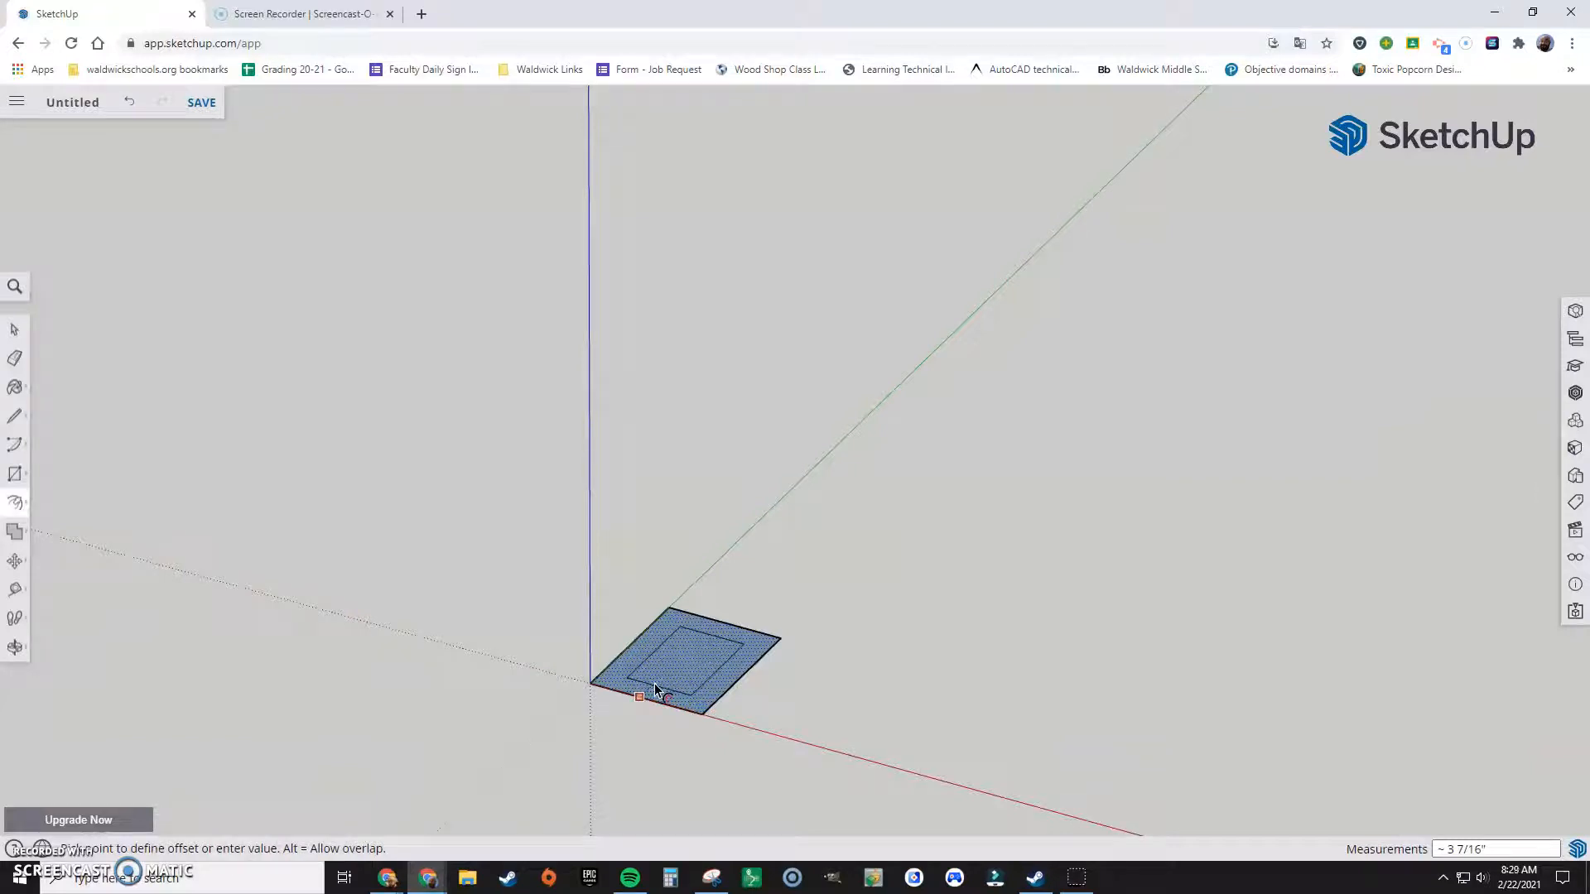
key("Return")
Step: Push/Pull the outer frame face upward by 0.75 inch, leaving the inner rectangle on the ground
mouse_move(654, 683)
middle_mouse_down()
mouse_move(753, 604)
mouse_move(773, 674)
mouse_move(537, 801)
middle_mouse_up()
middle_click_drag(844, 640, 731, 762)
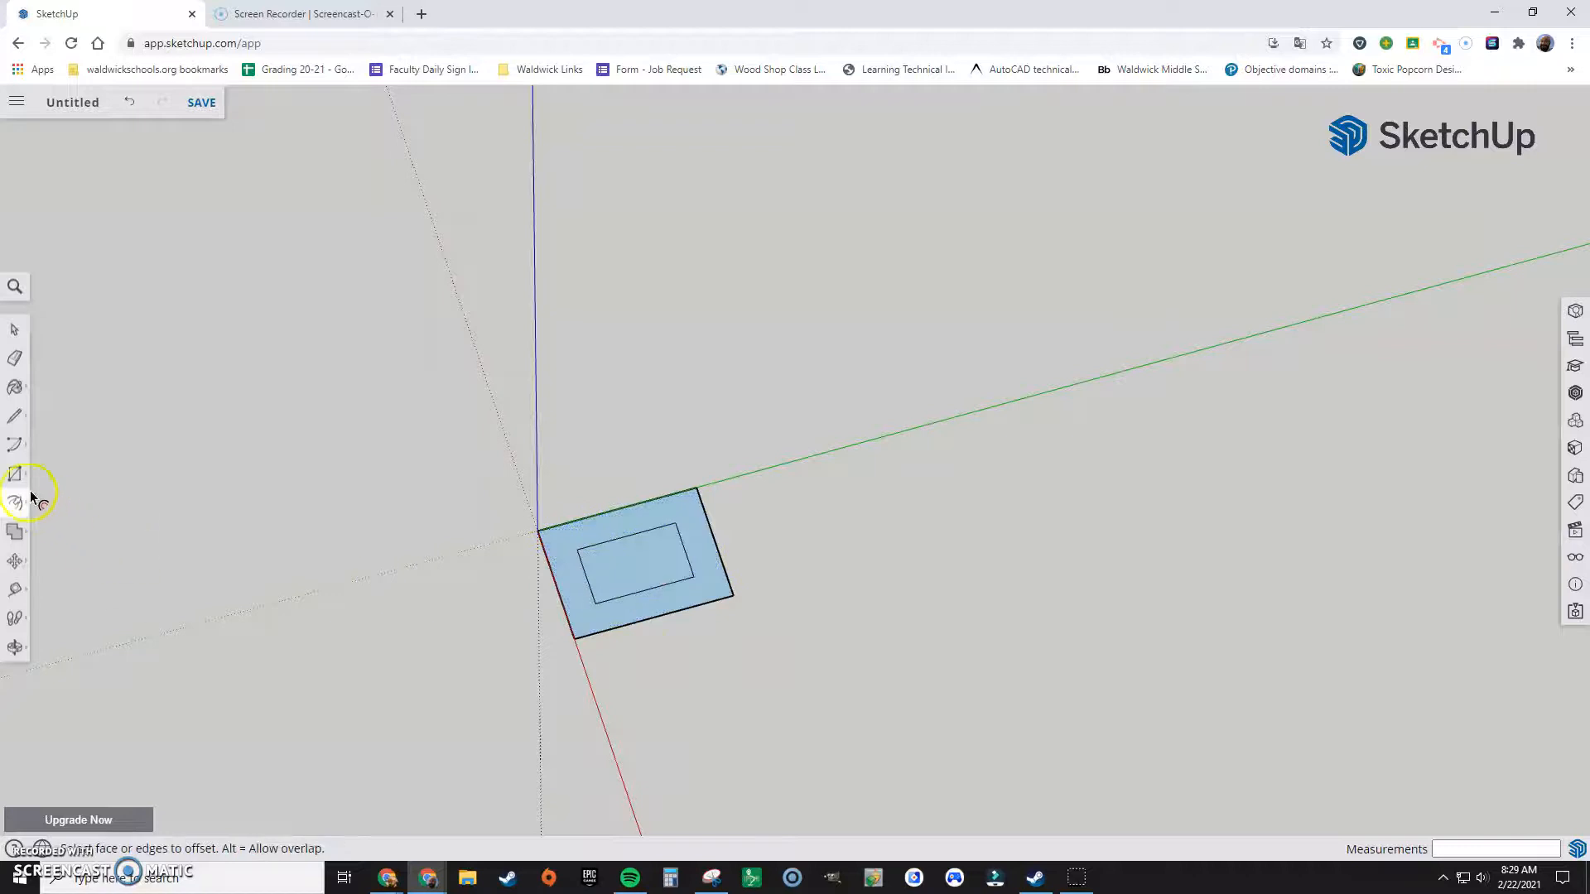
left_click(47, 470)
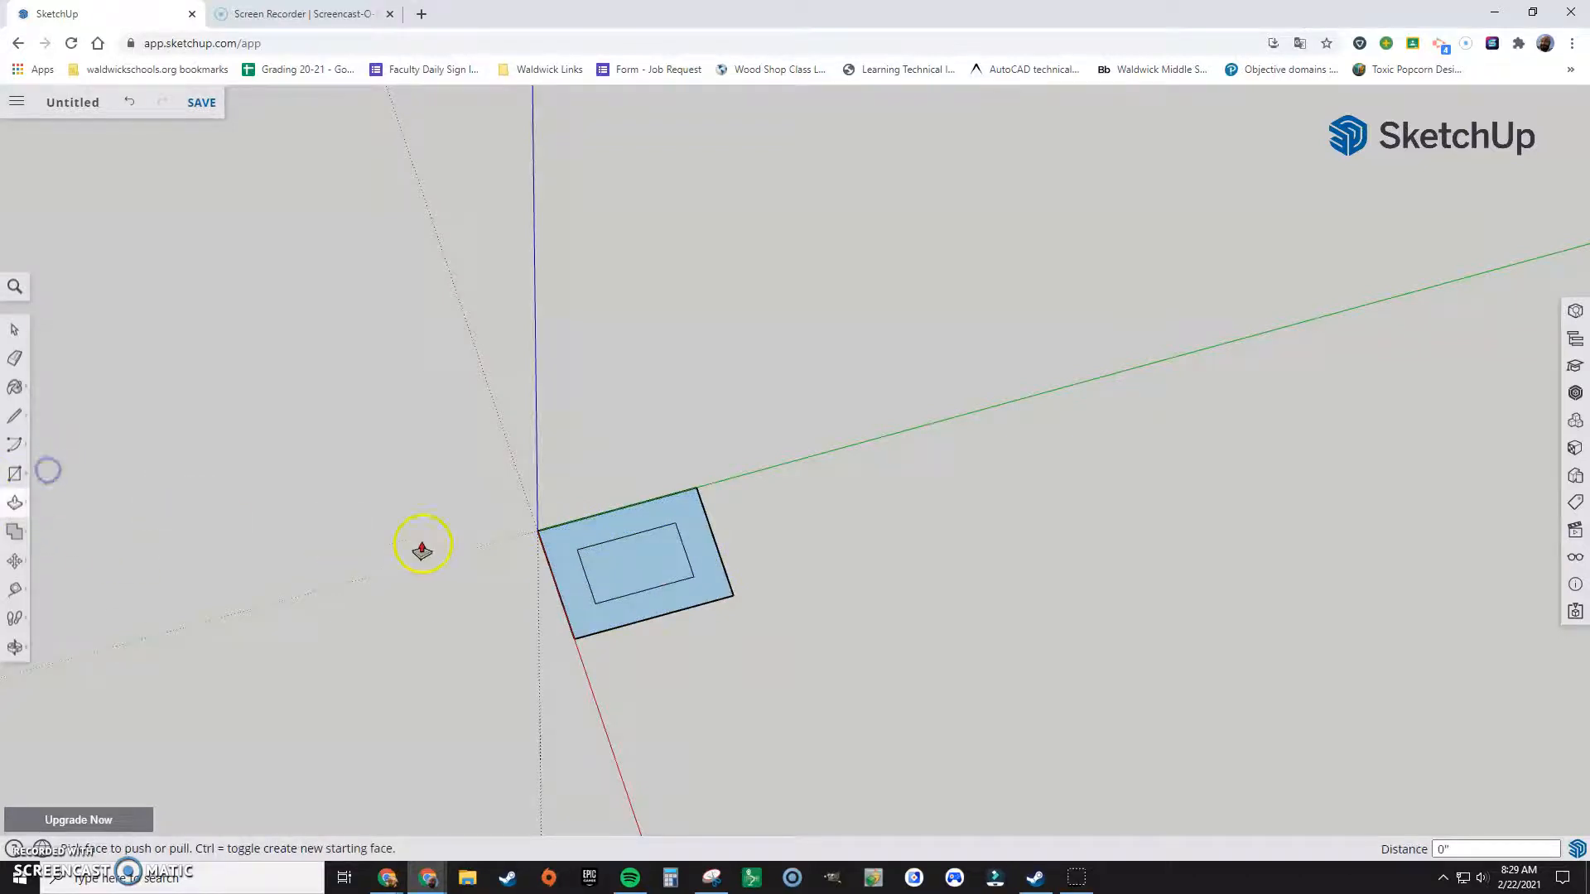
left_click(562, 572)
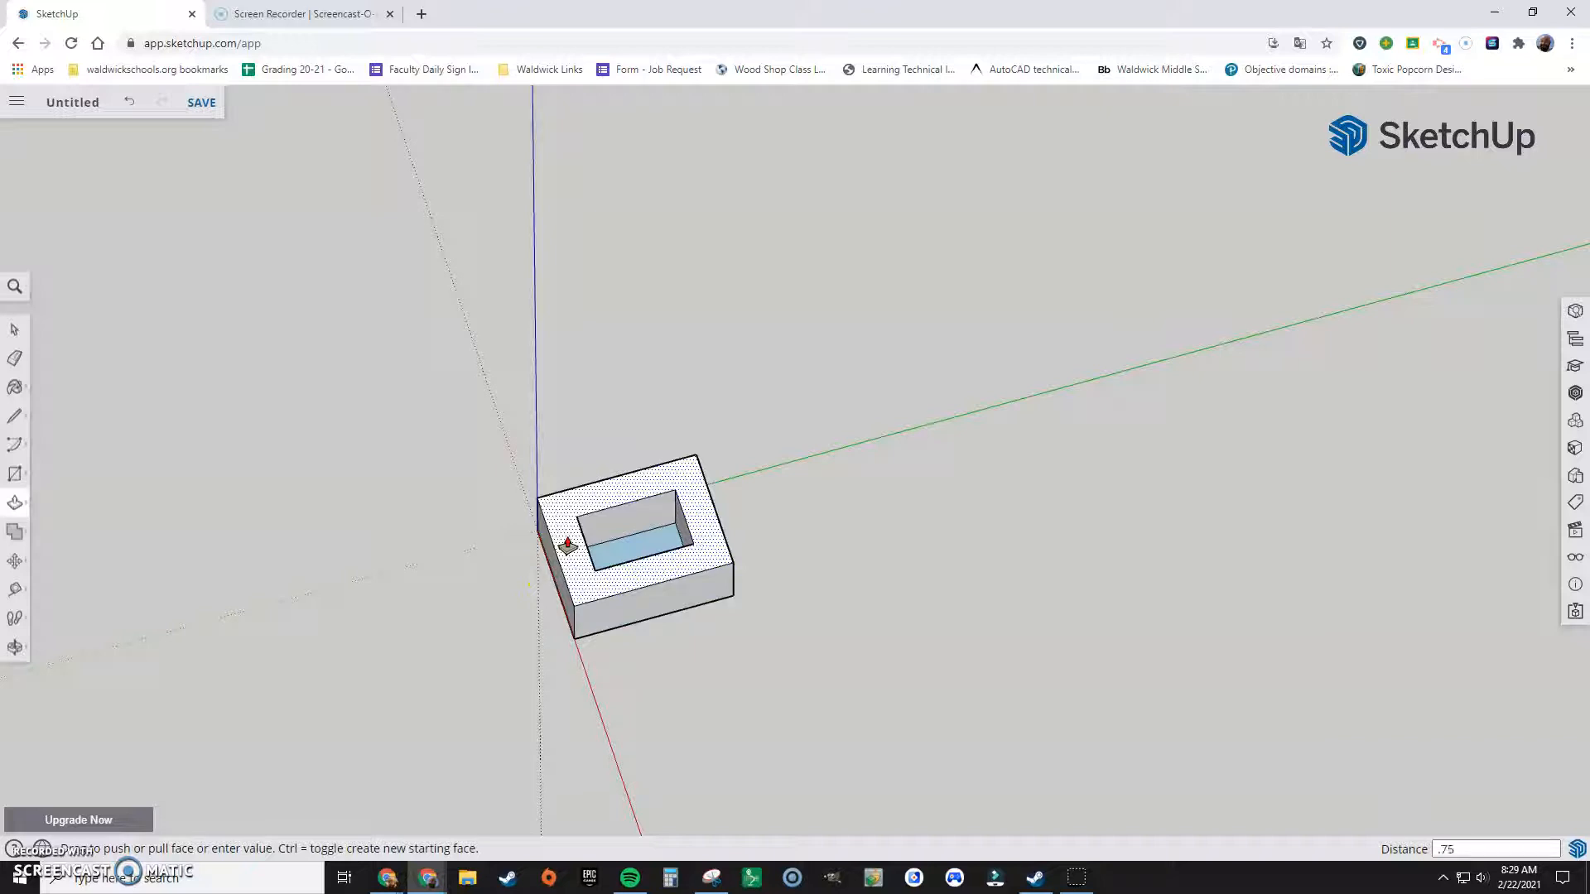
key("Return")
Step: Delete the inner rectangle's face to leave an open frame
middle_click_drag(567, 544, 679, 342)
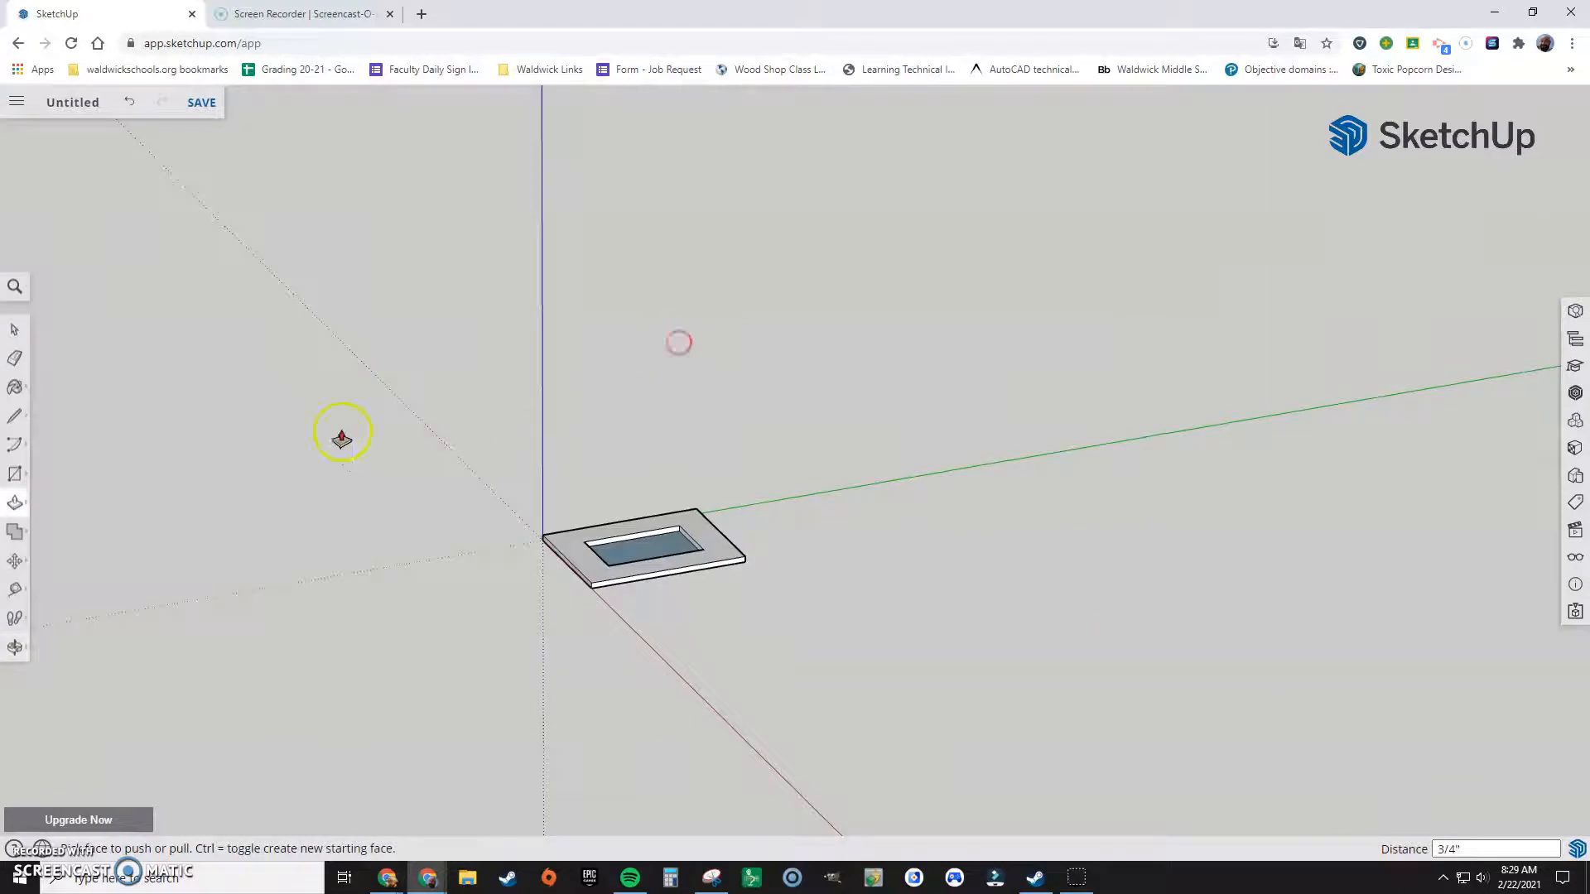
left_click(14, 328)
left_click(619, 553)
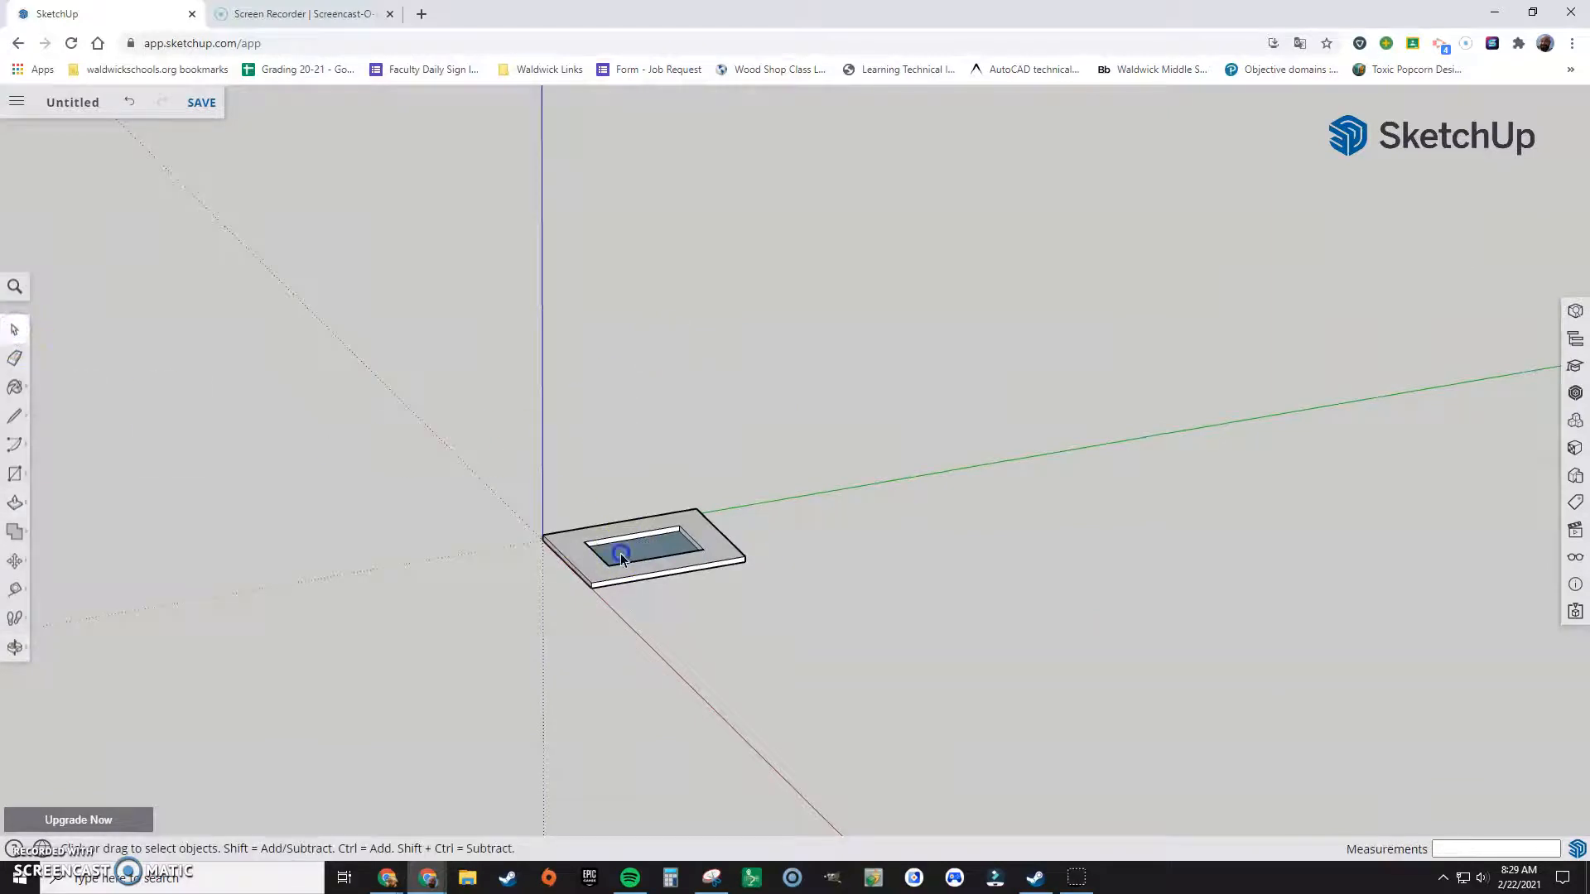
key("Delete")
Step: Place a guide point on the frame side's top edge, 3/4 inch in from the upper outer corner
scroll(617, 572, "up", 4)
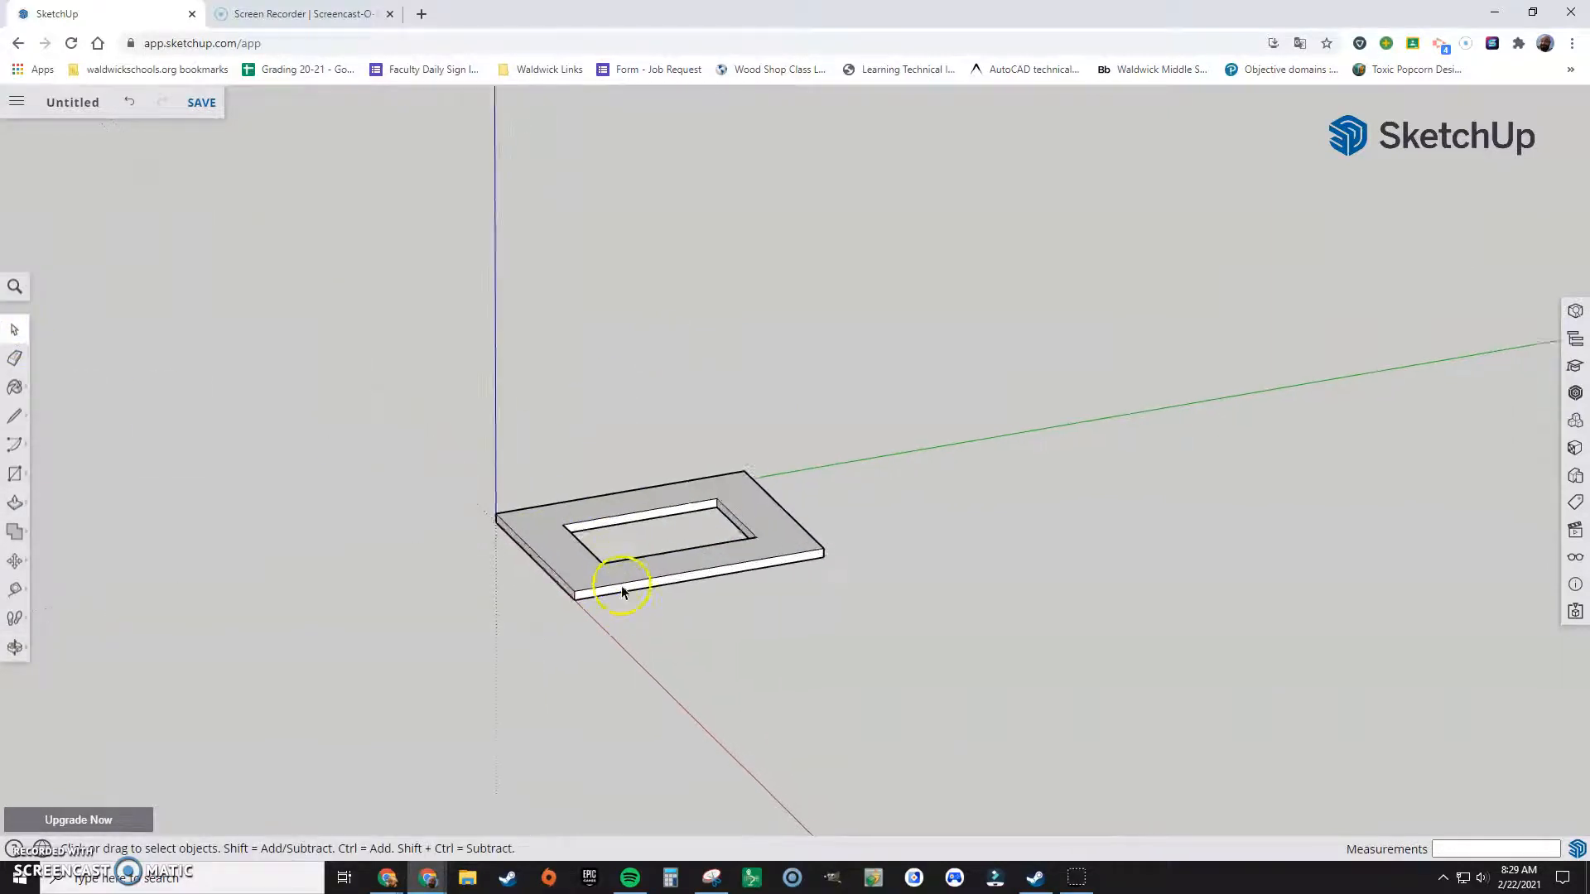
scroll(621, 607, "up", 3)
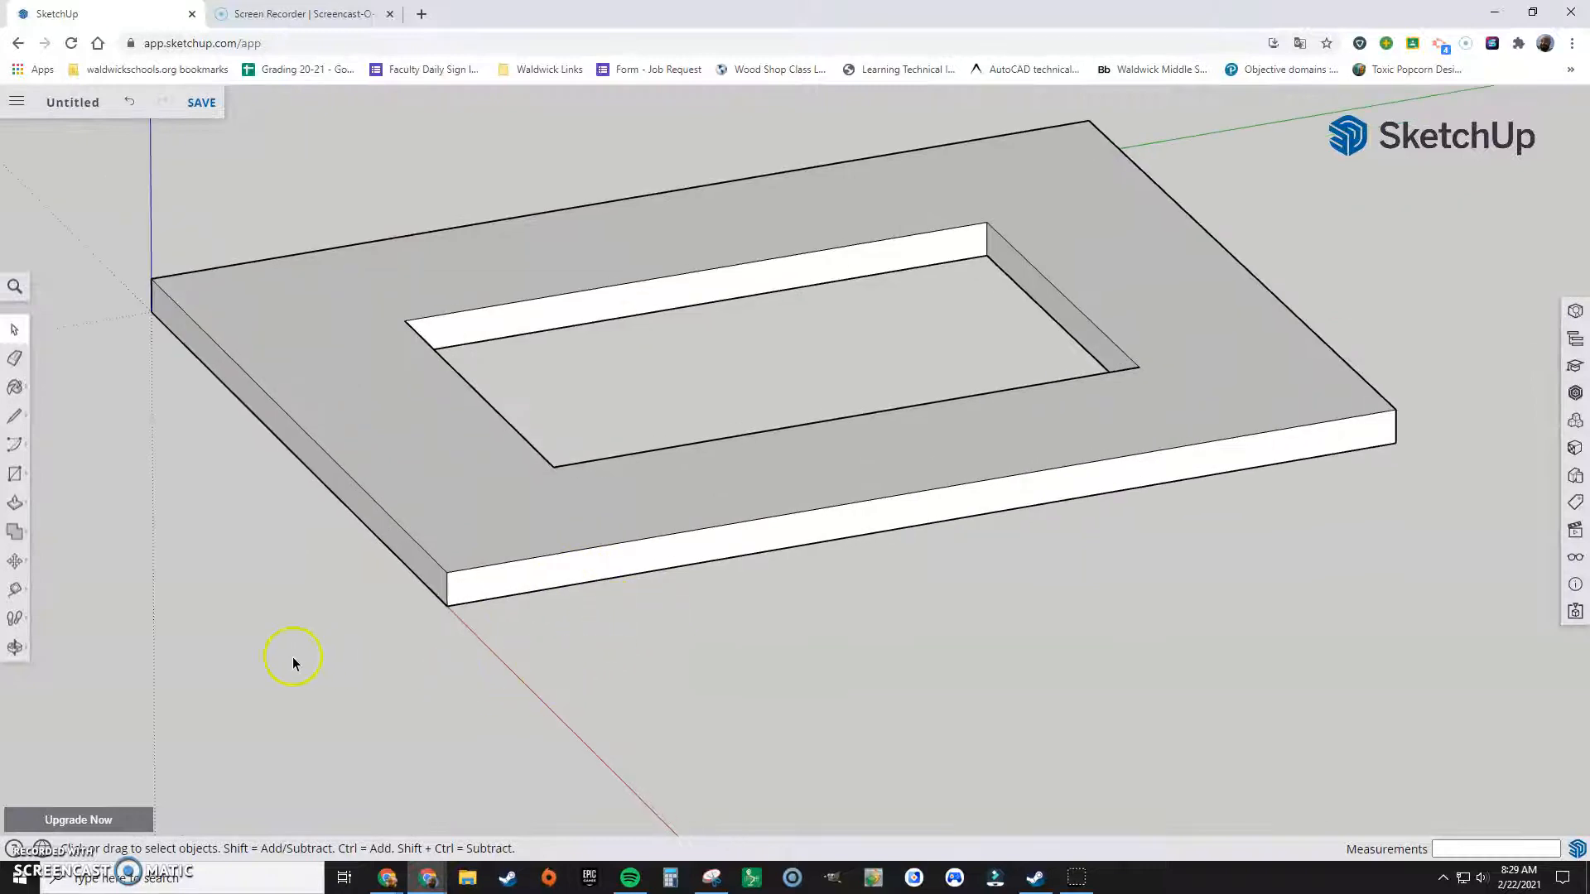
middle_click_drag(425, 722, 735, 598)
middle_click_drag(987, 434, 990, 445)
scroll(990, 444, "up", 5)
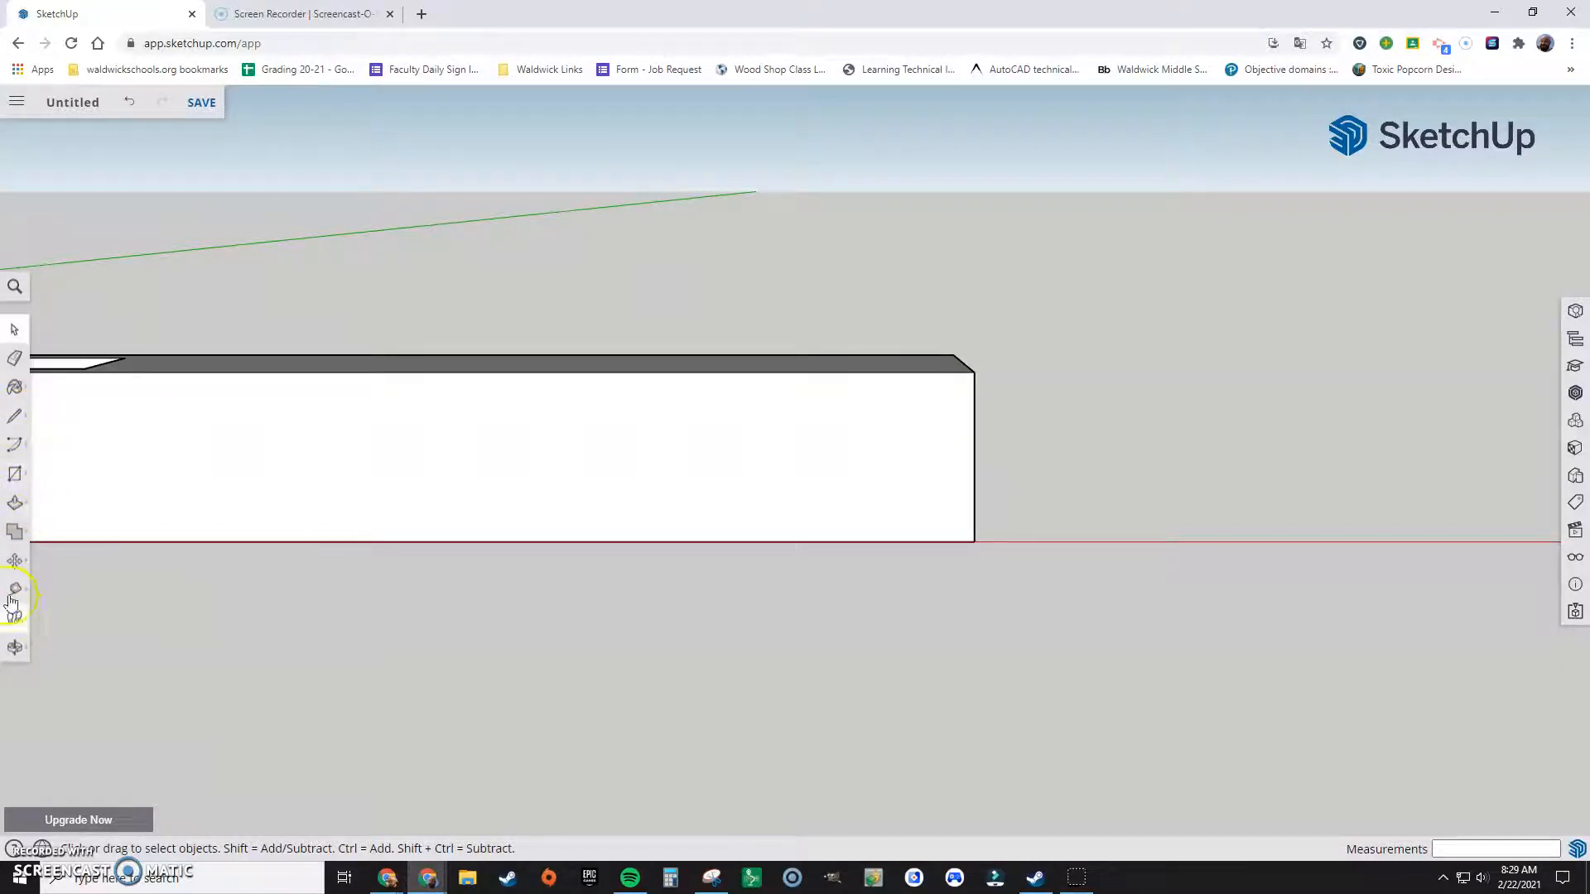
left_click(15, 416)
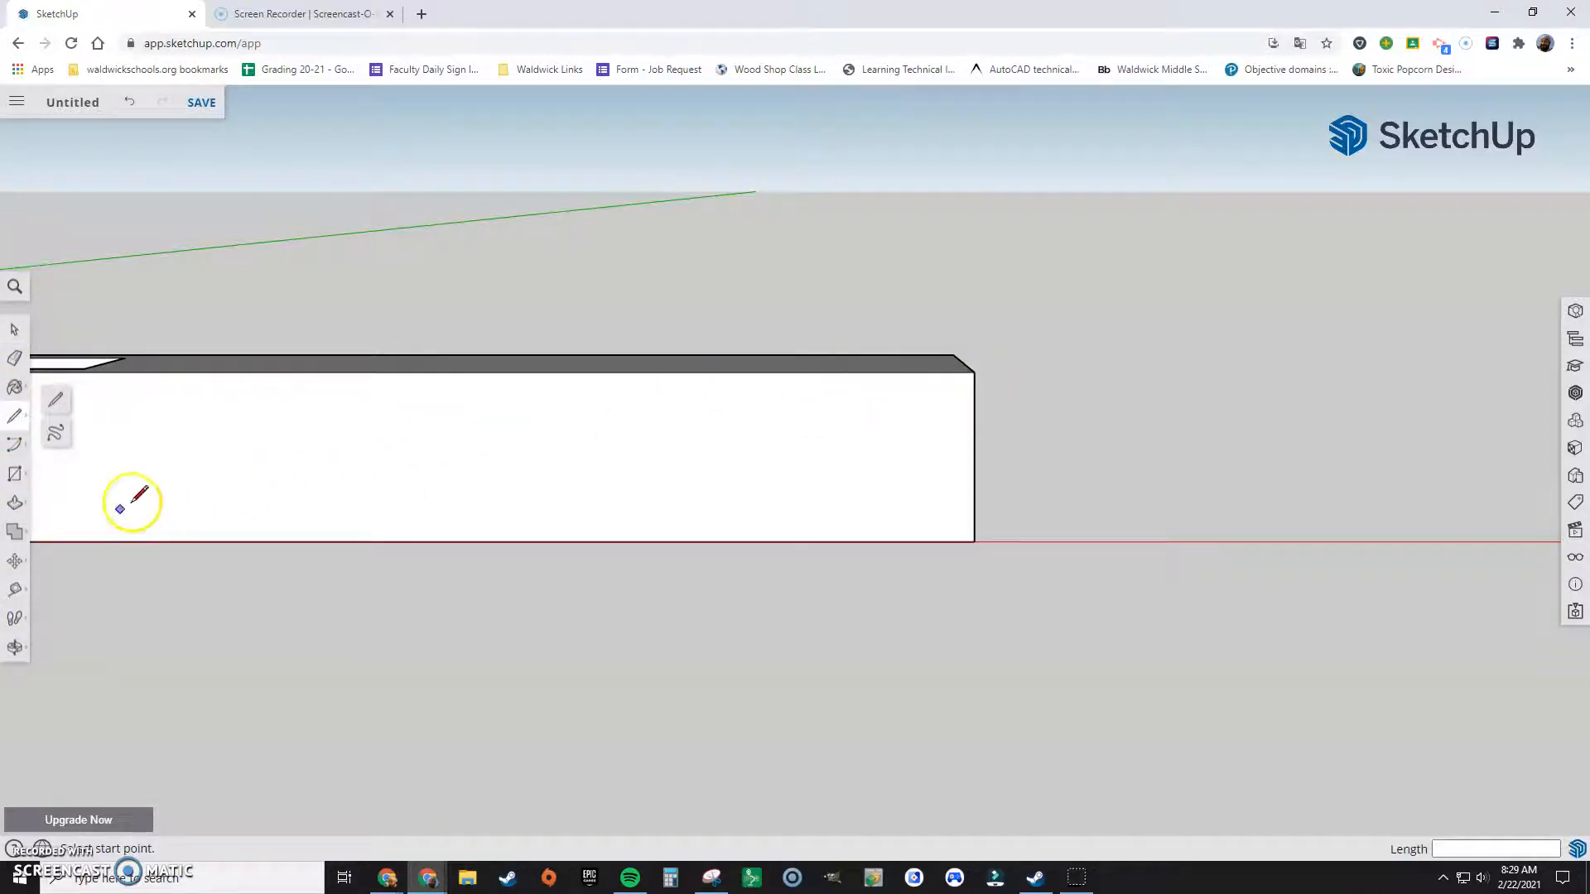
left_click(17, 588)
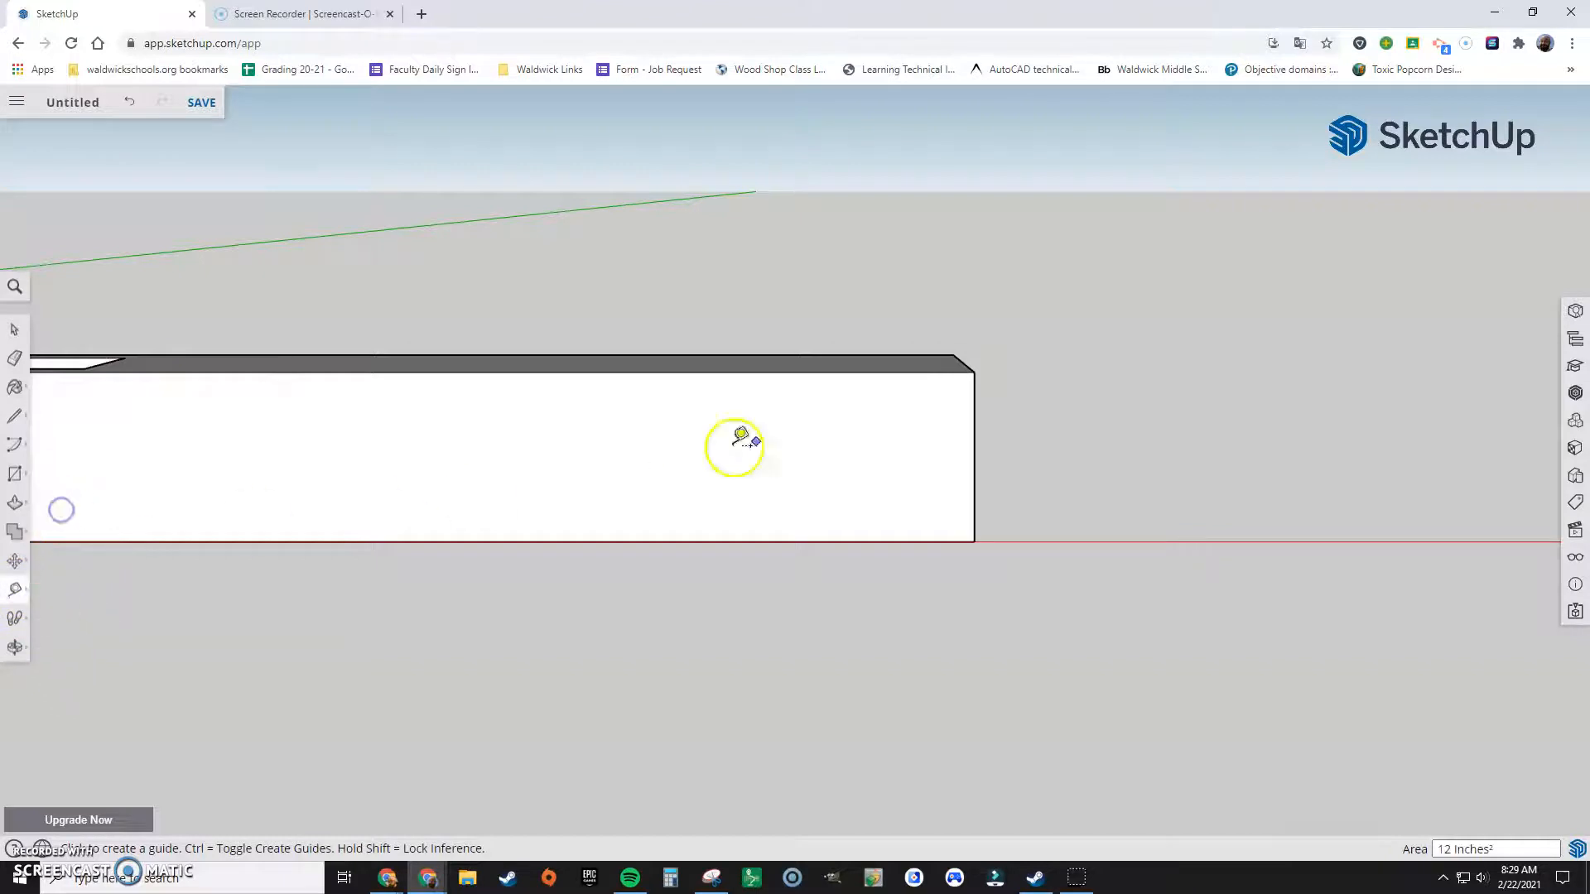
left_click(974, 372)
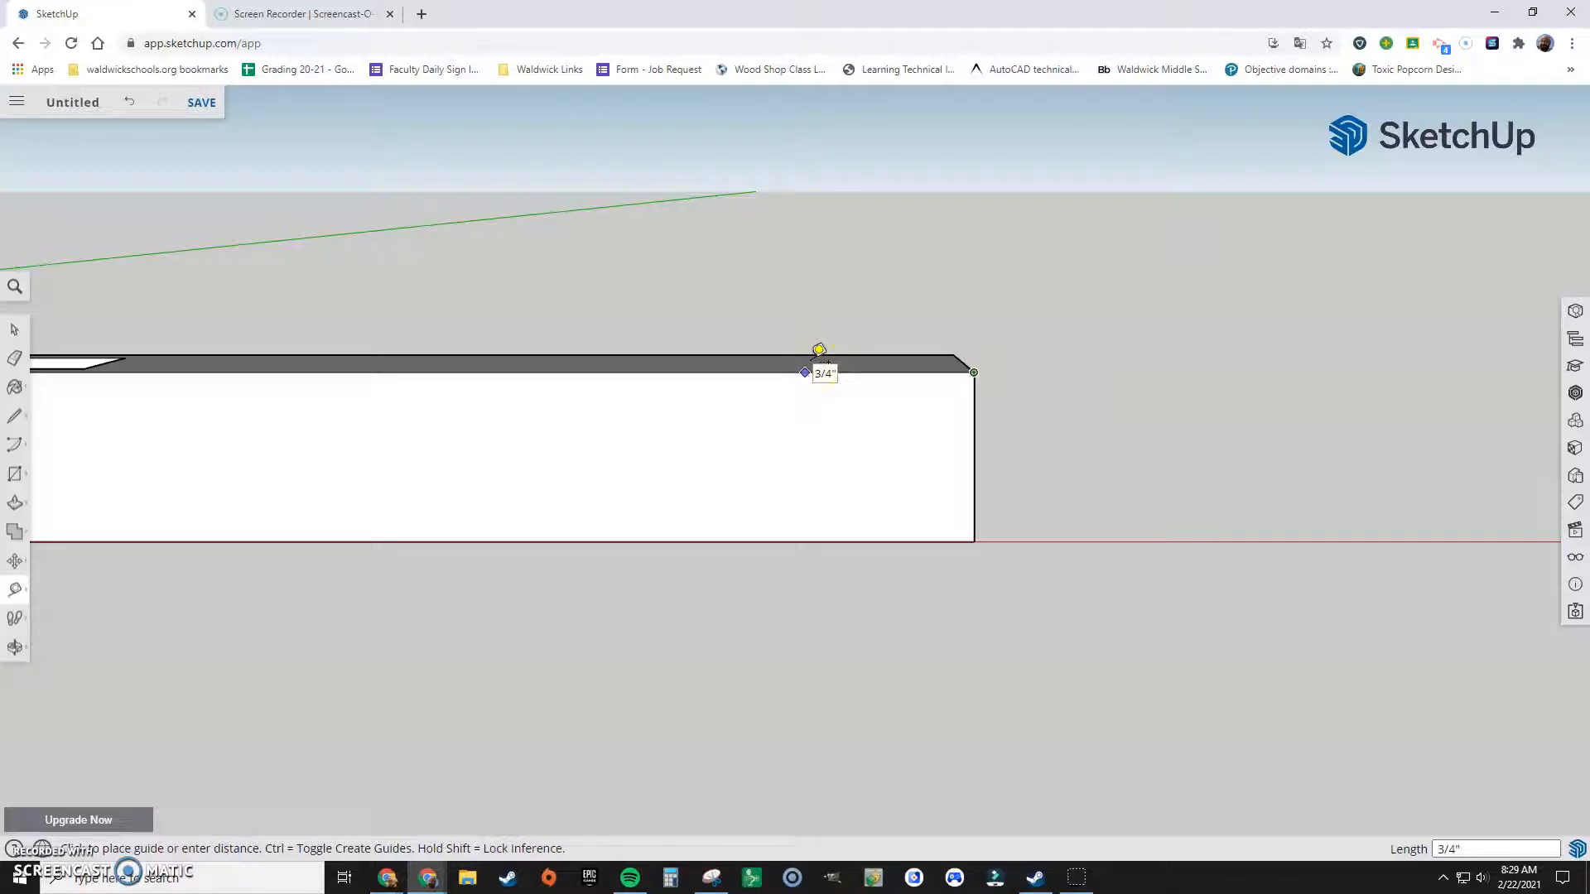
left_click(805, 371)
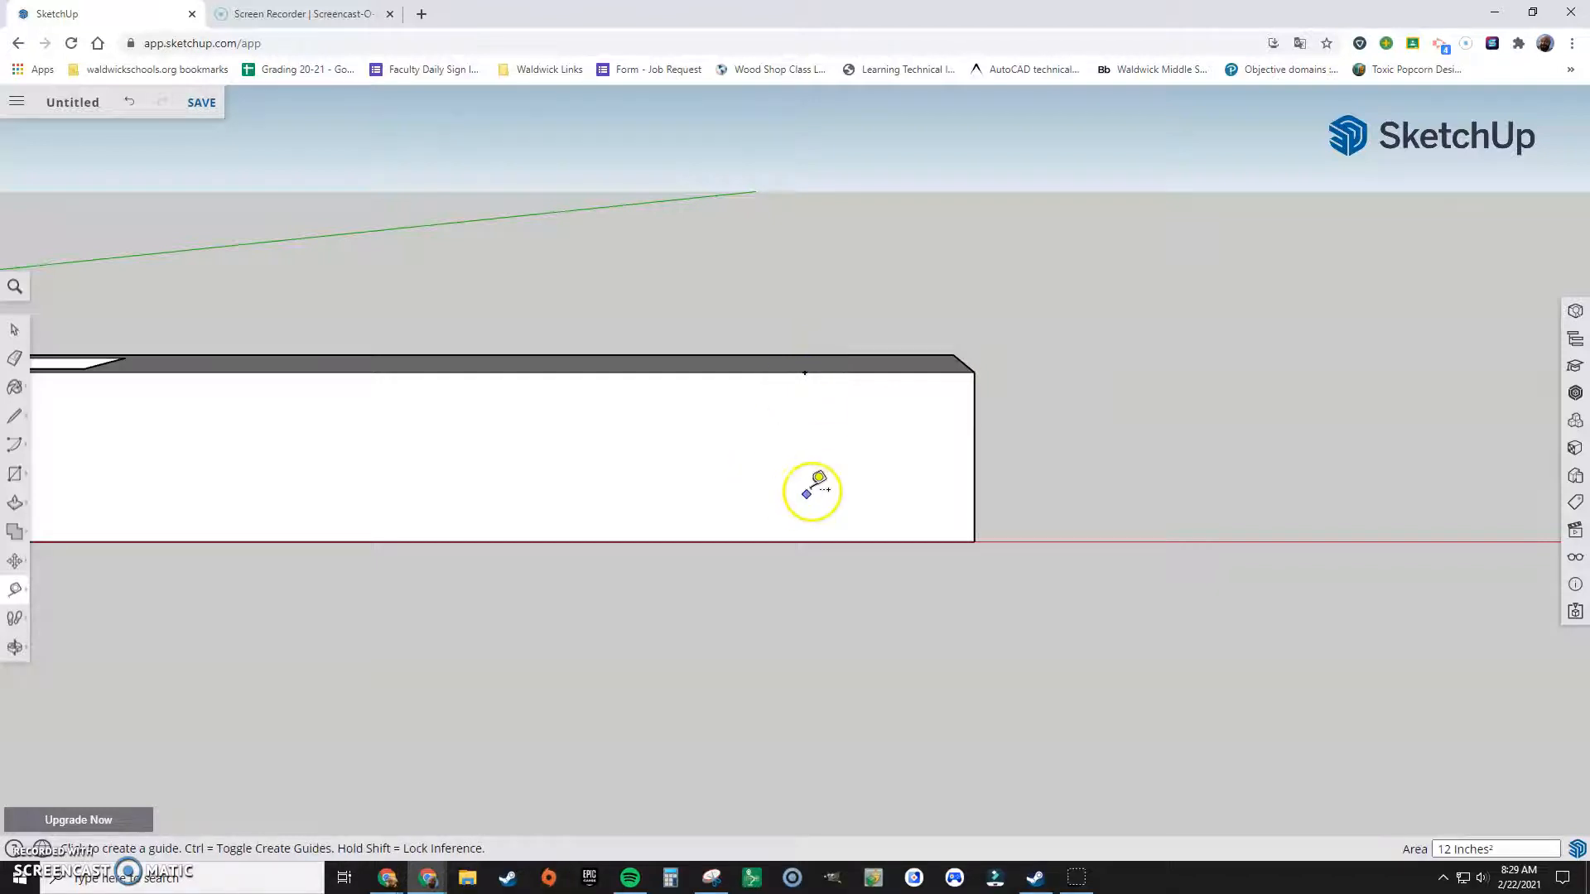
Step: Create a 45-degree protractor guide through the guide point, sloping down toward the frame's outer bottom corner
mouse_move(17, 598)
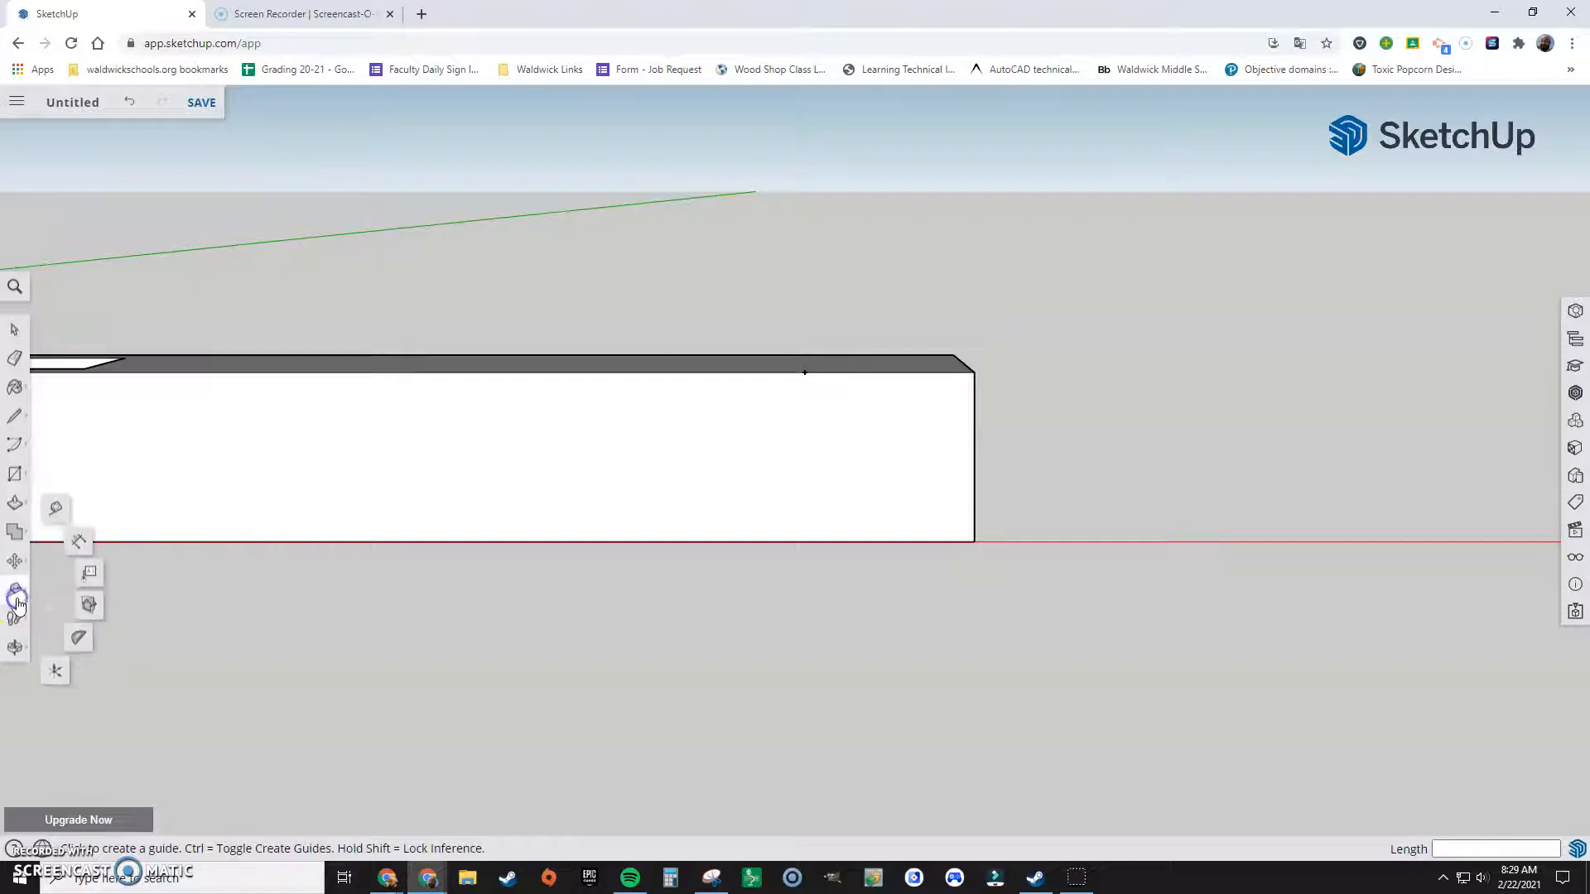
left_click(78, 643)
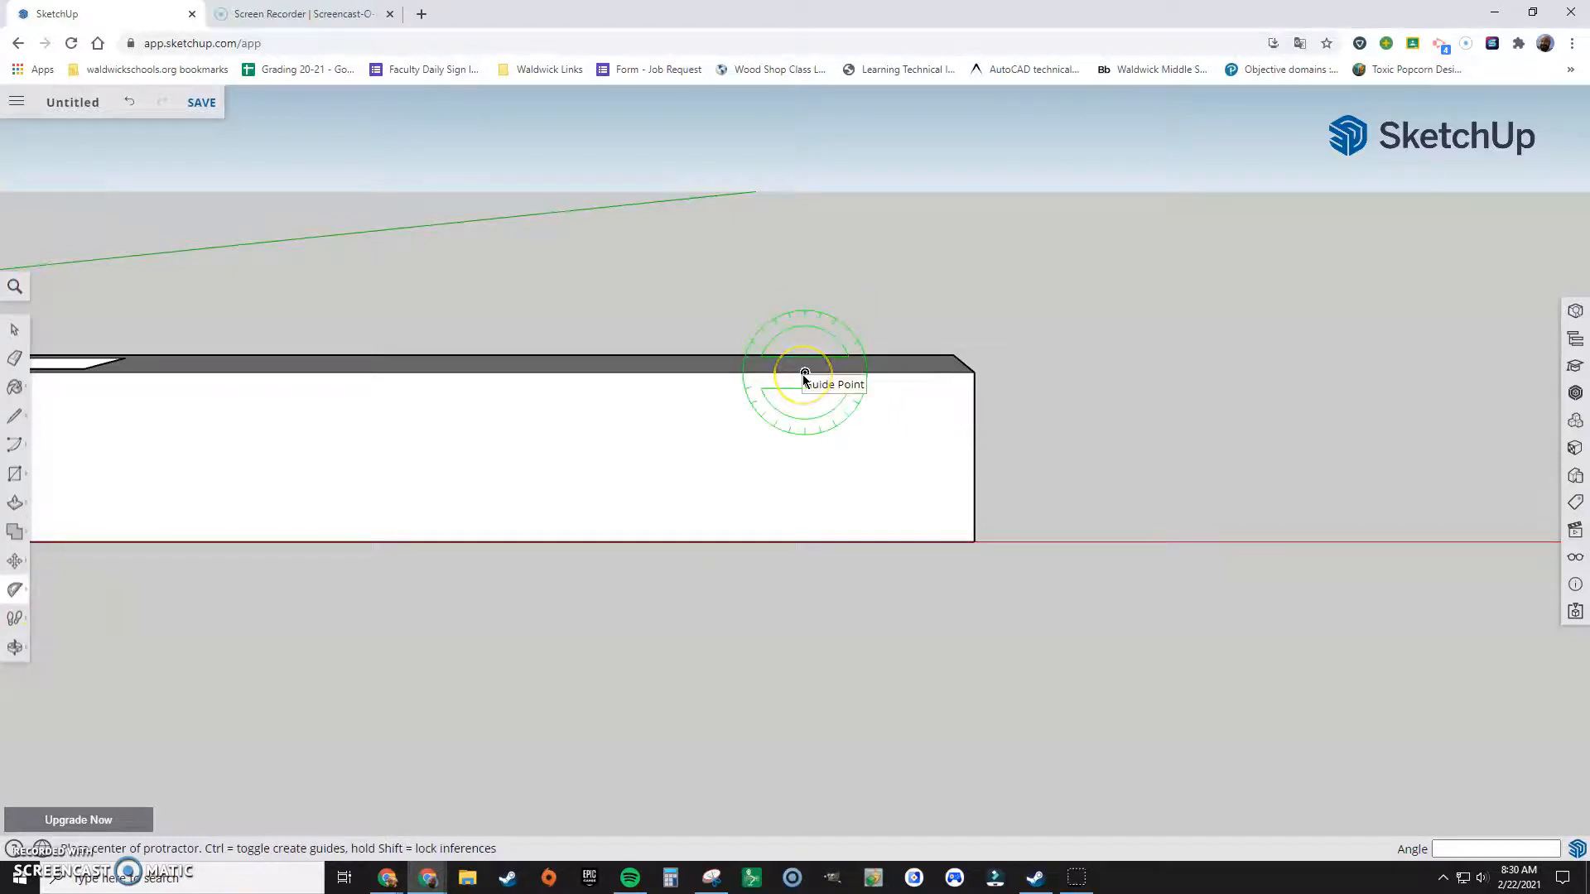
left_click(803, 373)
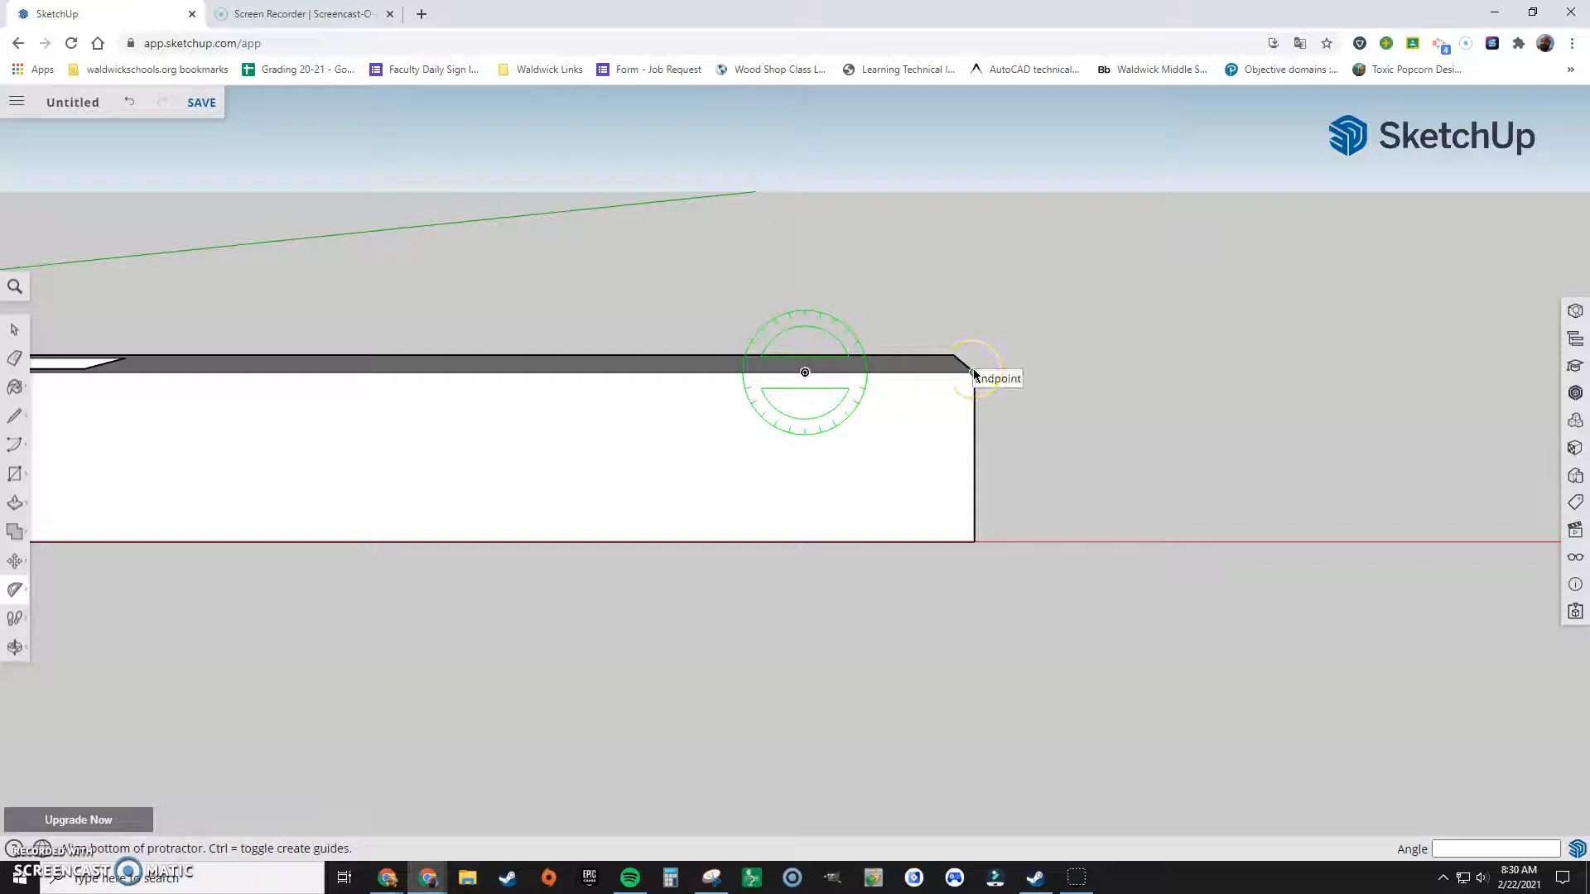
left_click_drag(974, 375, 948, 470)
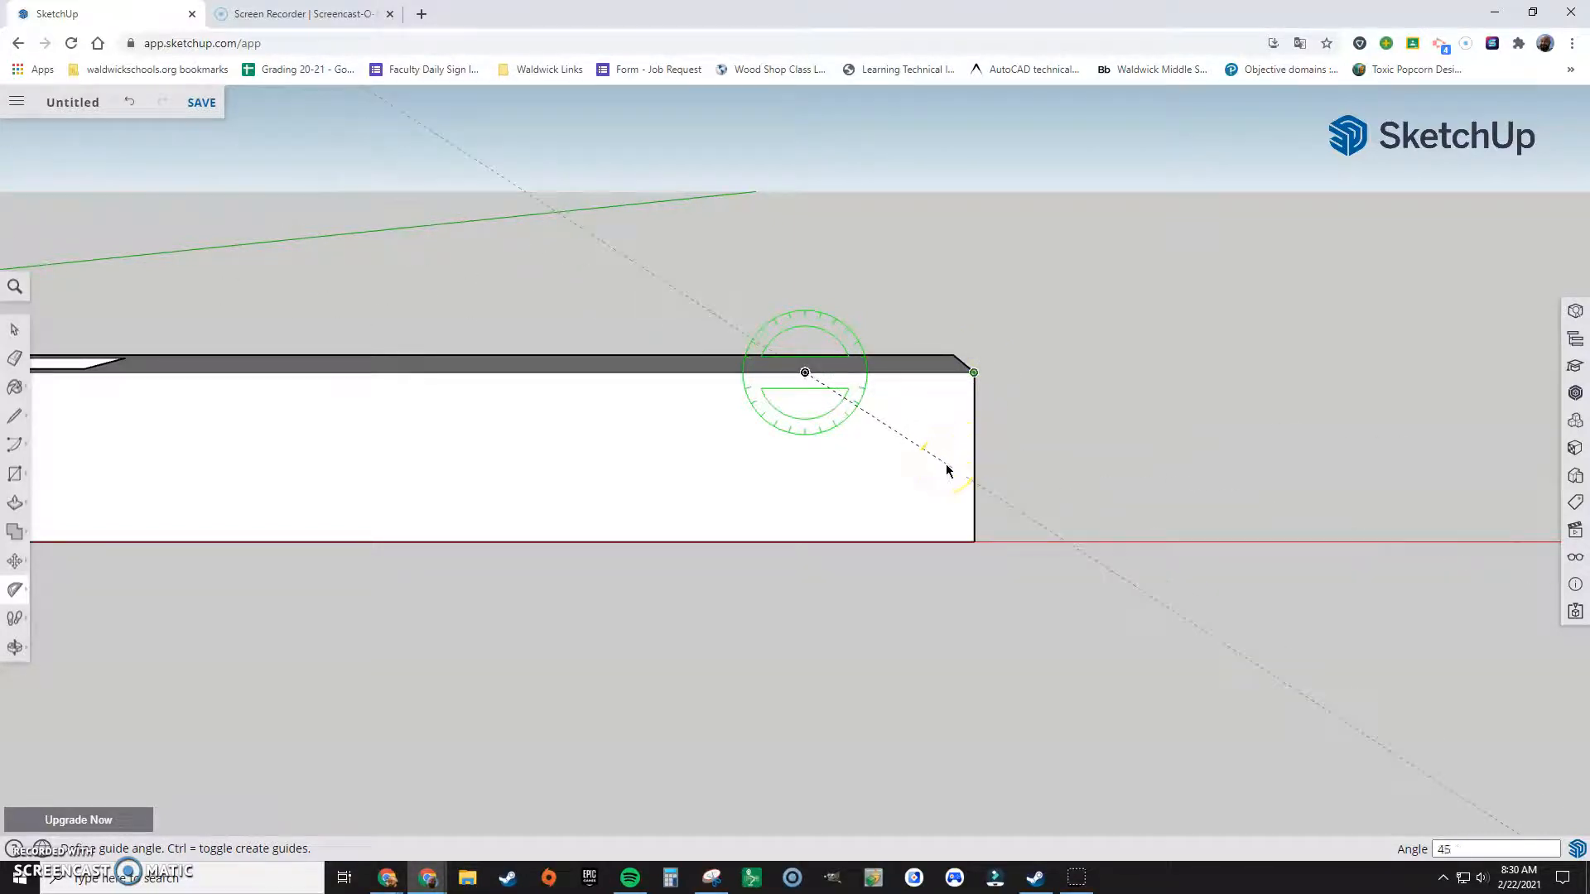
key("Return")
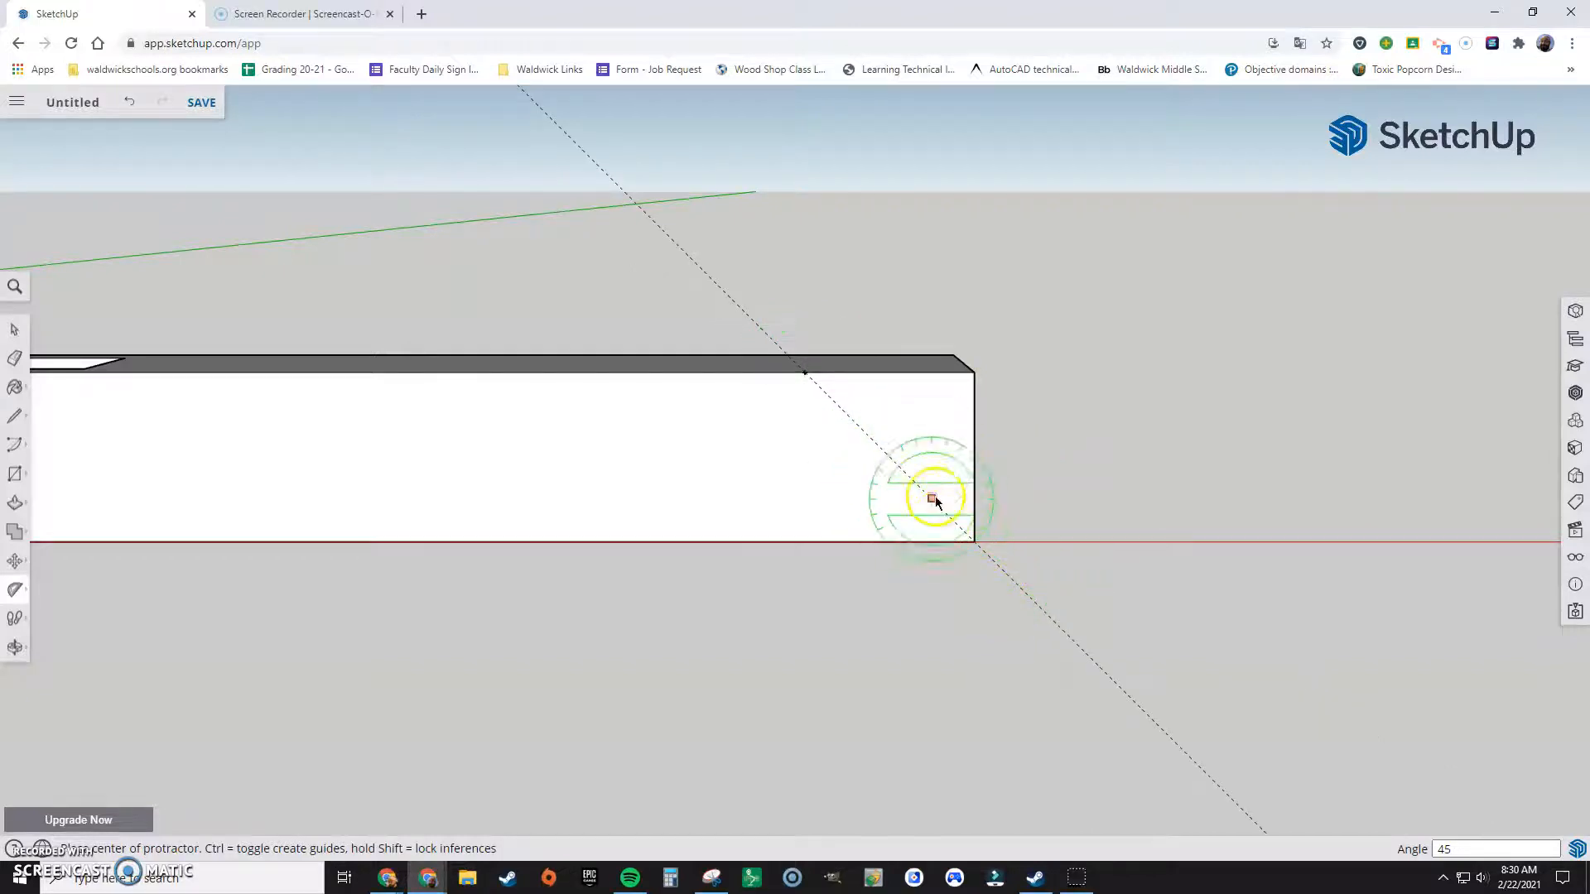
Step: Draw a 1/8 inch line along the top edge from the guide point and a vertical line from its end down to the angled guide
left_click(15, 417)
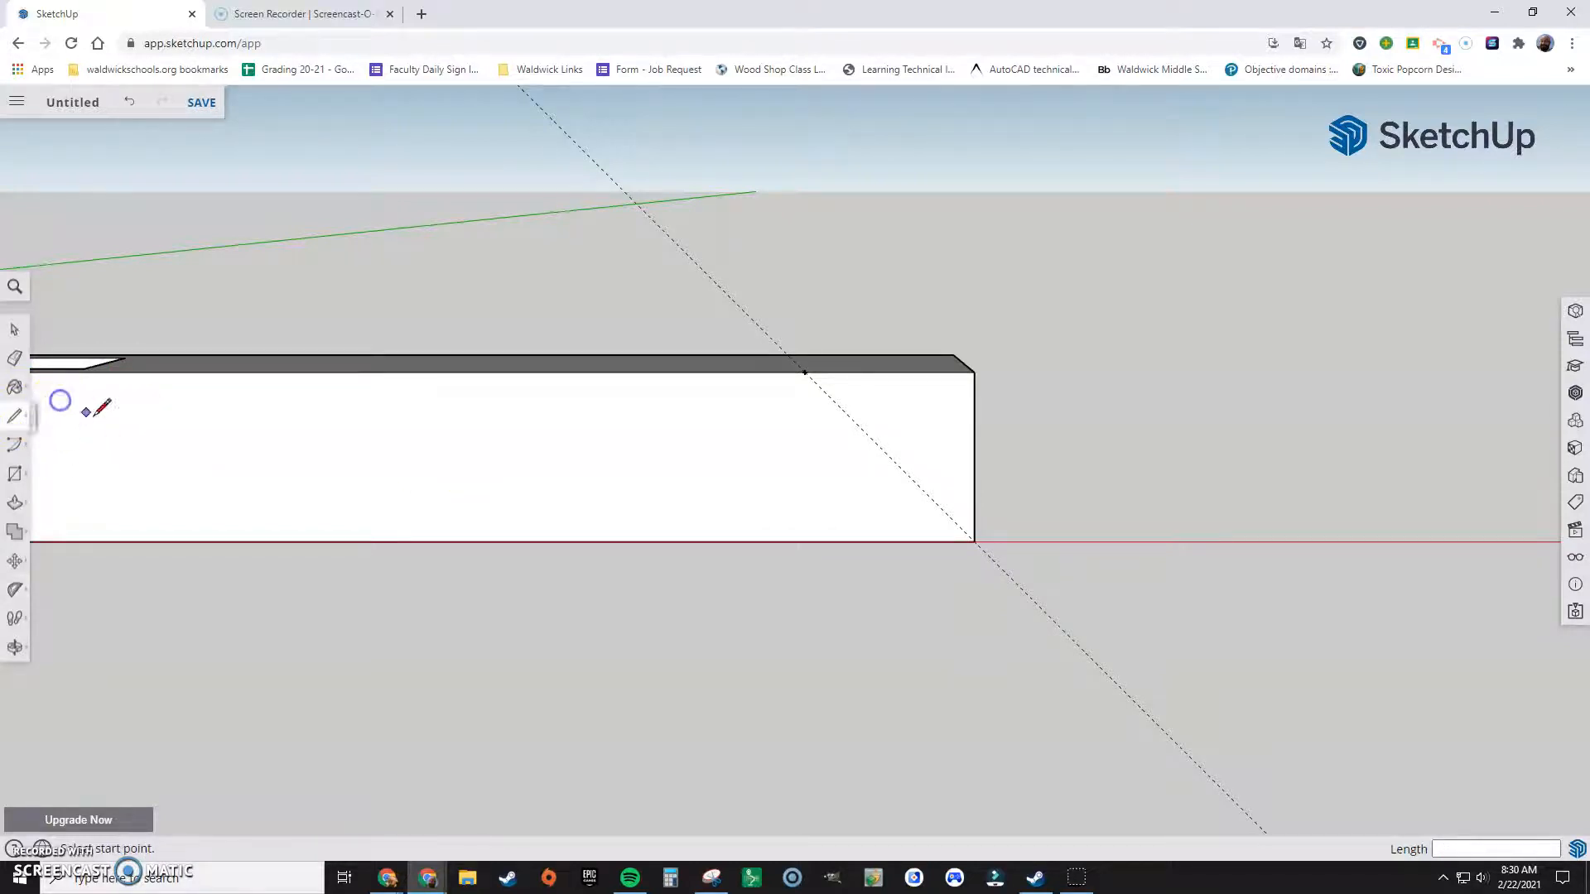
left_click(805, 373)
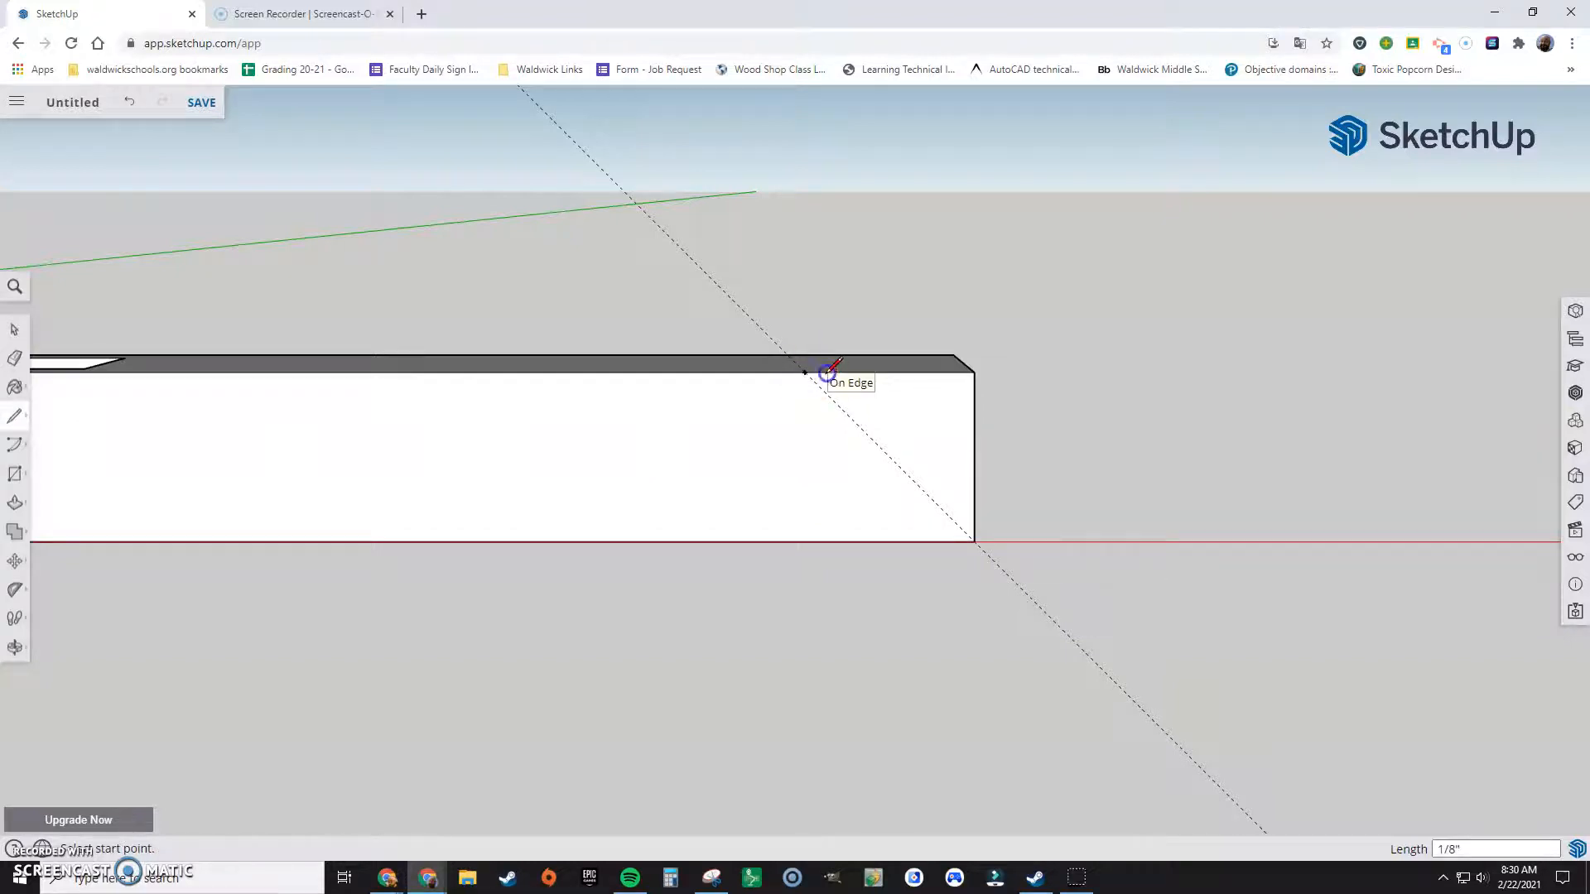
left_click(833, 372)
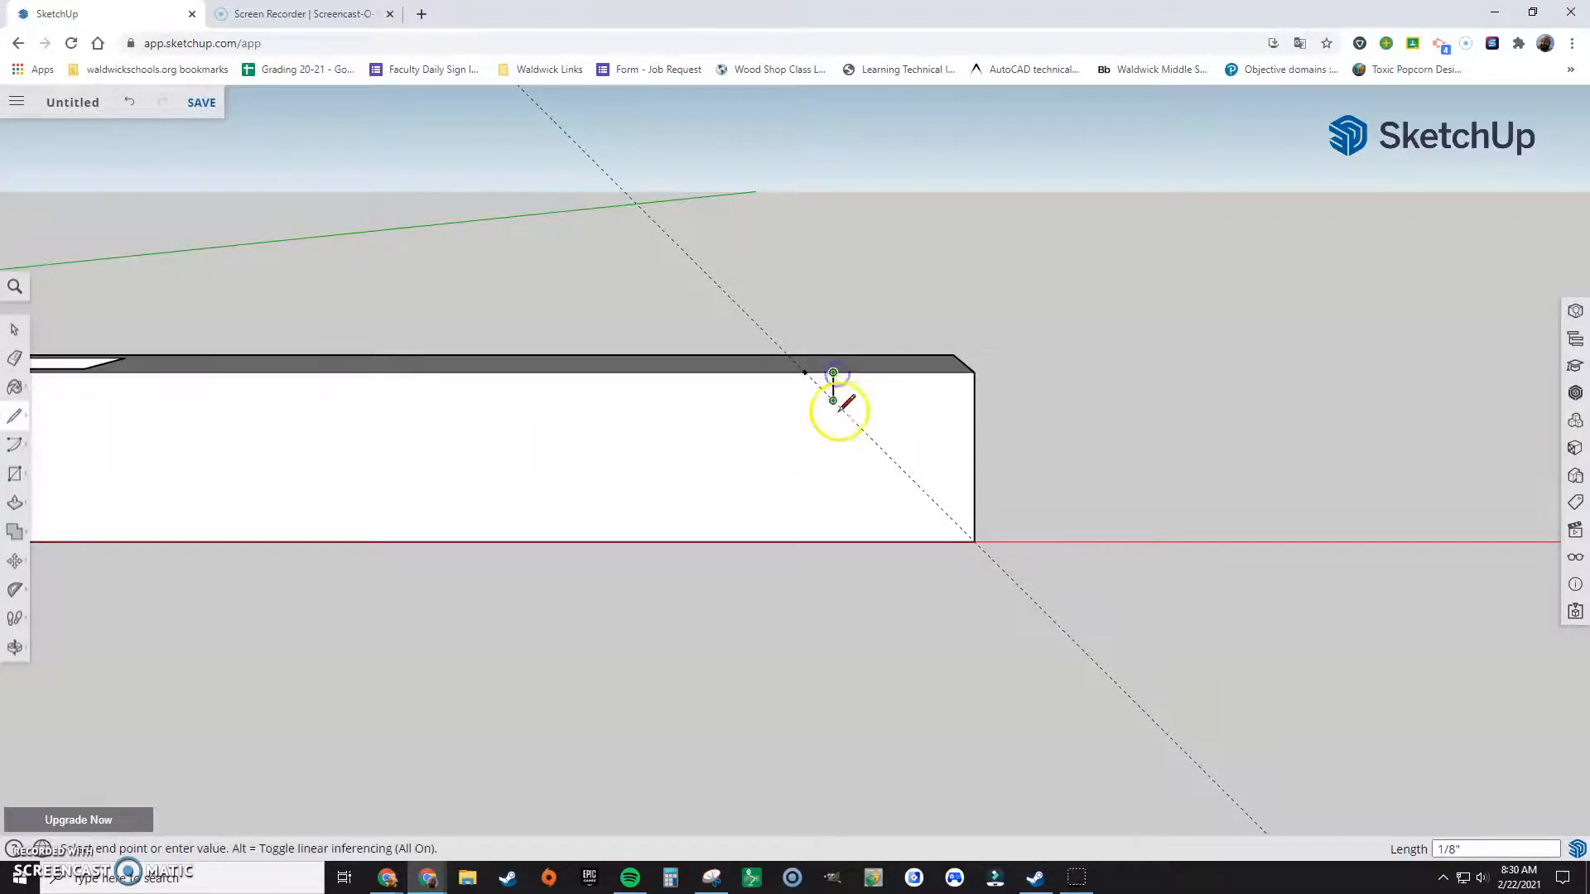
left_click(845, 412)
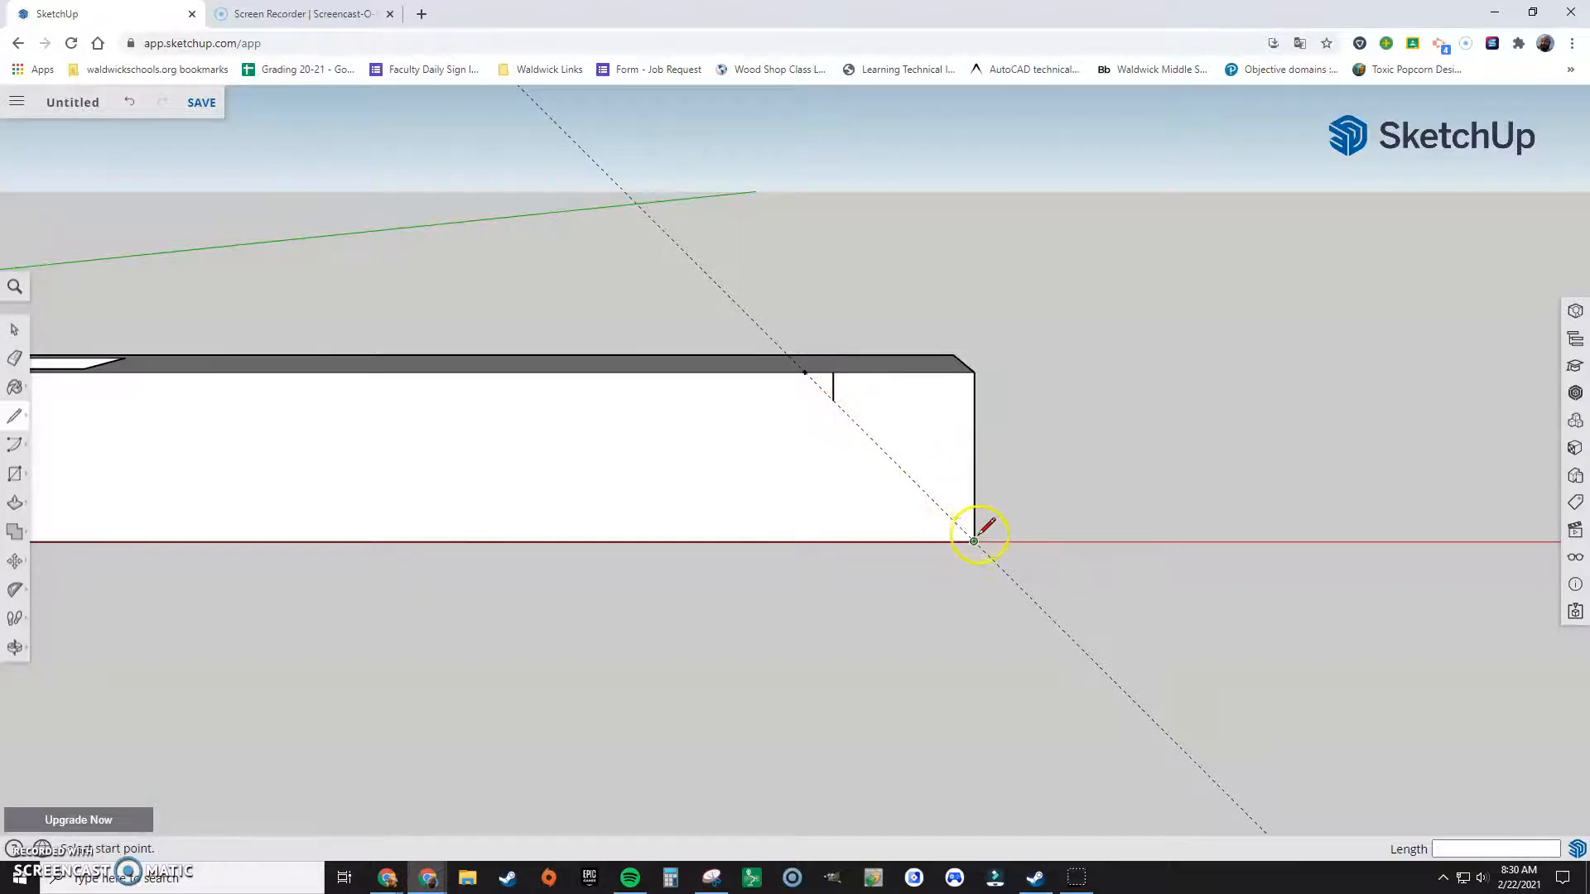
Step: Draw a short horizontal line from the frame side's outer vertical edge, just above the bottom corner, inward to the angled guide
left_click(973, 513)
left_click(946, 513)
key("Escape")
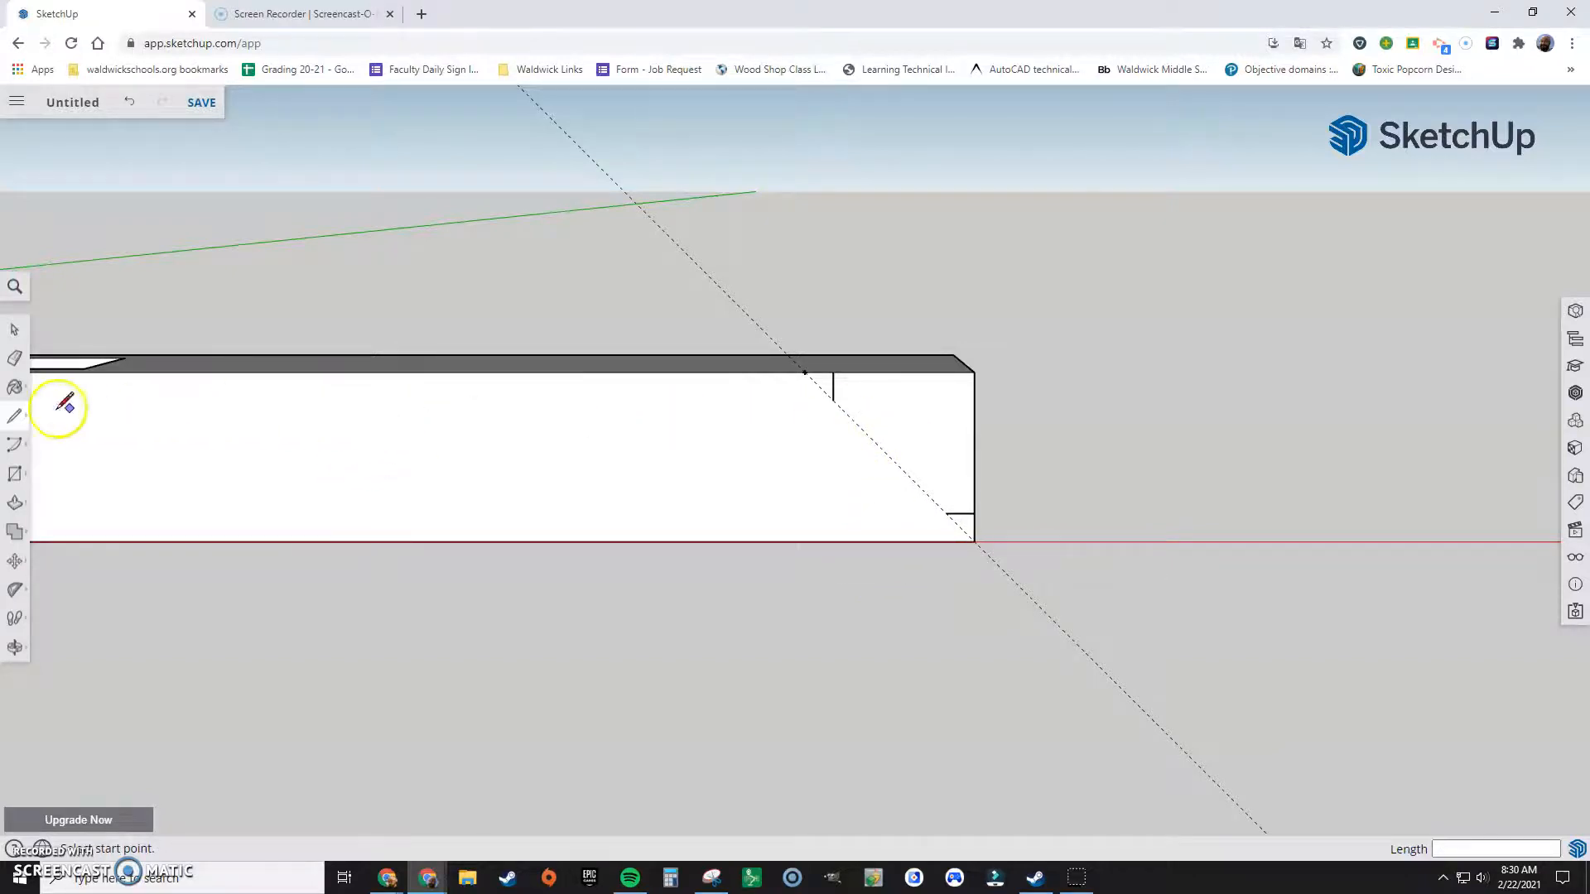
Step: Draw a convex 90-degree arc of 1/2 inch radius joining the inner ends of the short vertical and horizontal profile lines
left_click(12, 456)
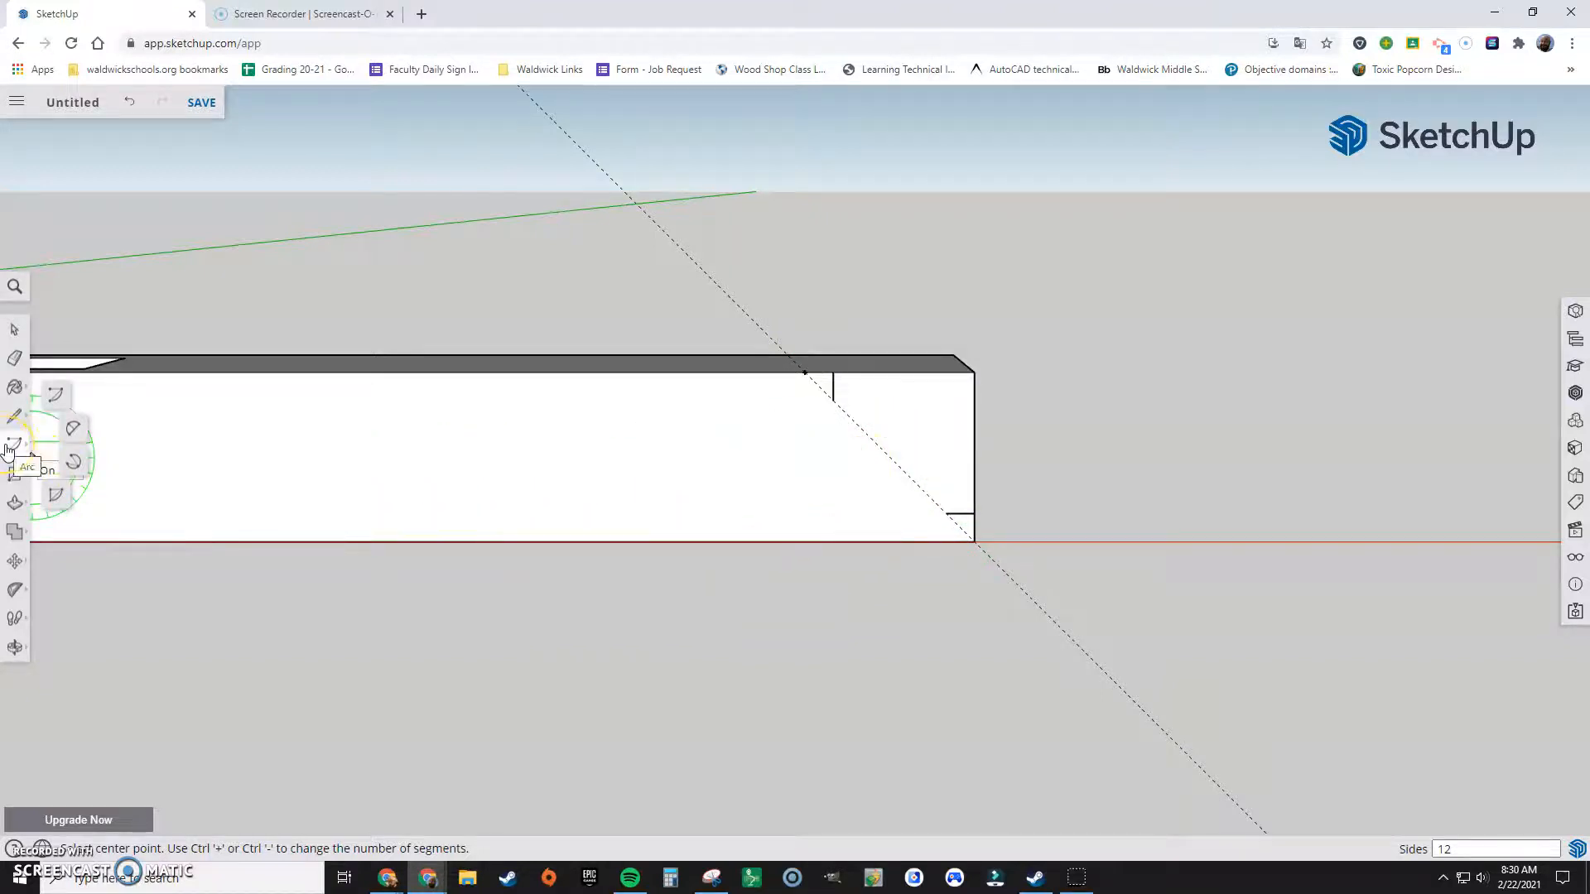
left_click(60, 396)
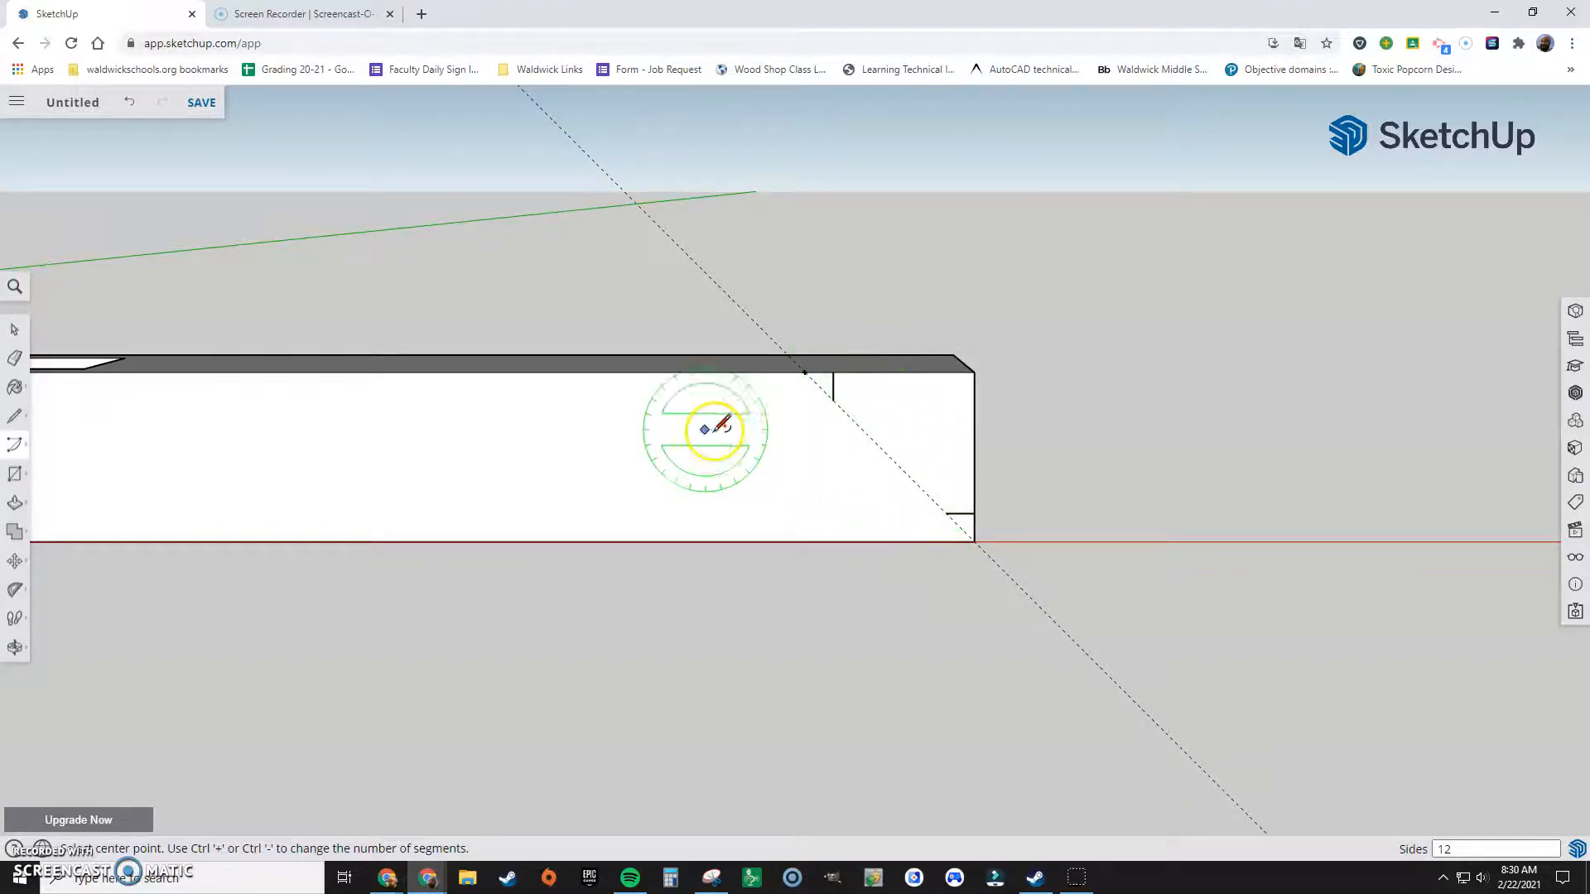
left_click(19, 449)
left_click(56, 394)
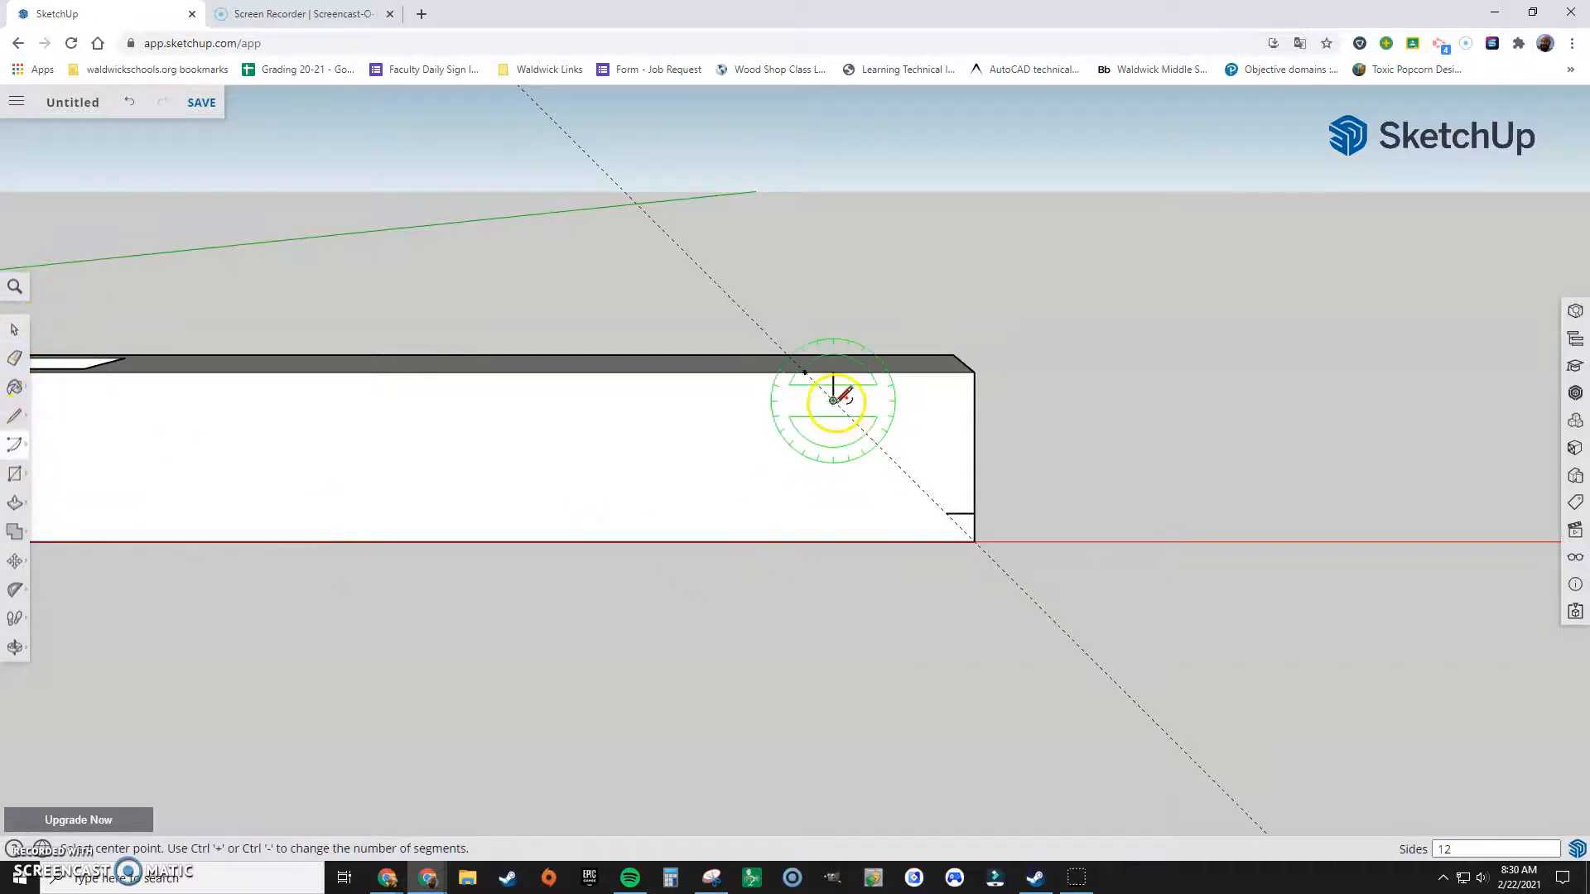
middle_click_drag(835, 495, 786, 515)
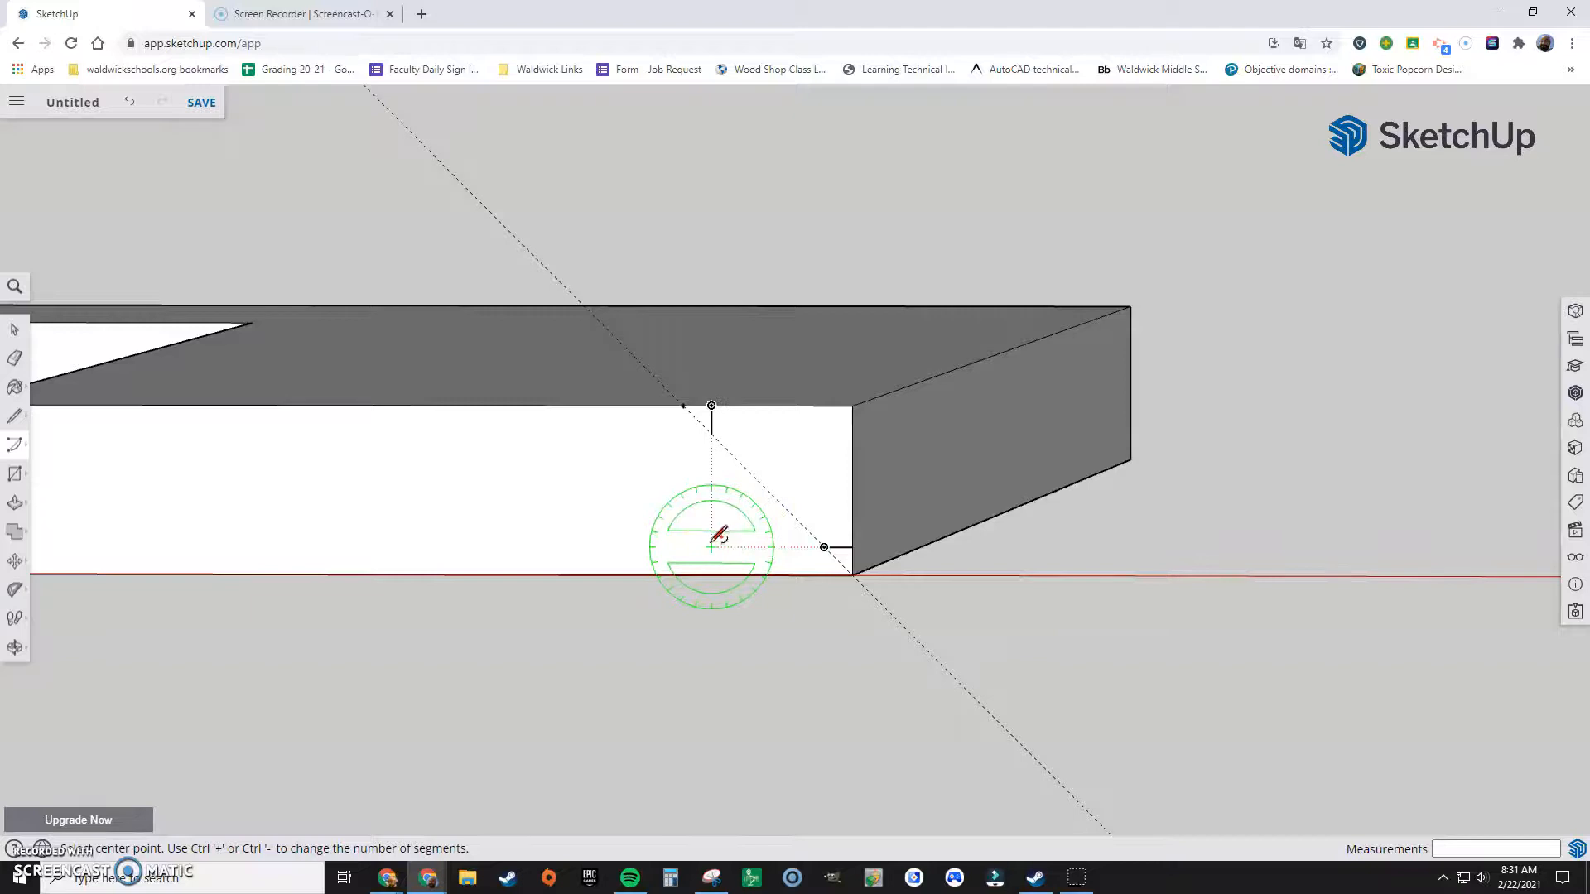
left_click(711, 547)
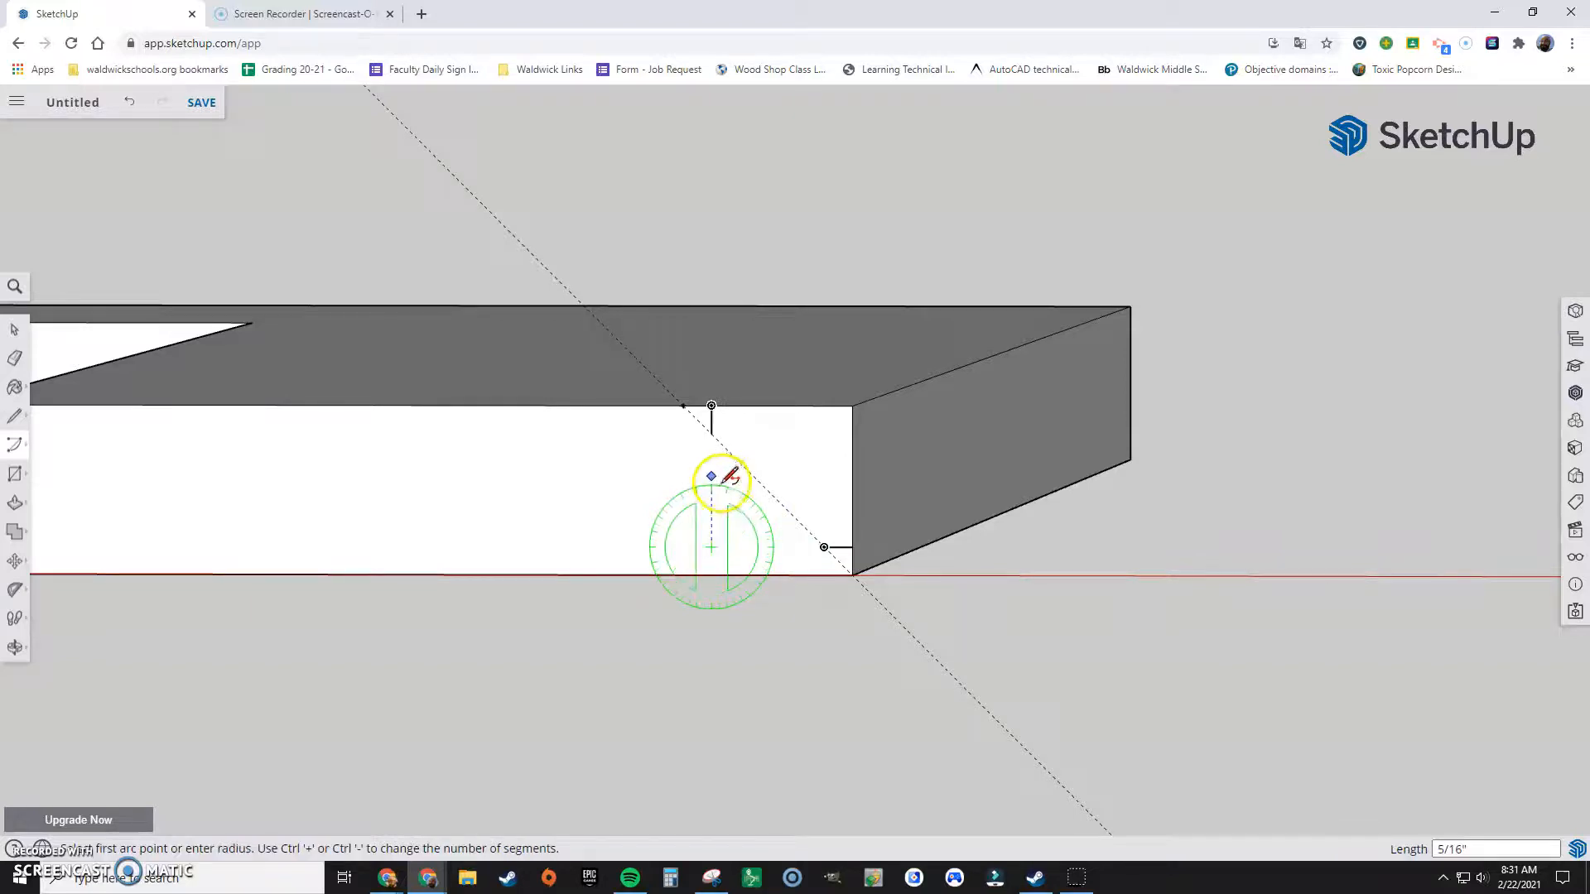
left_click(711, 434)
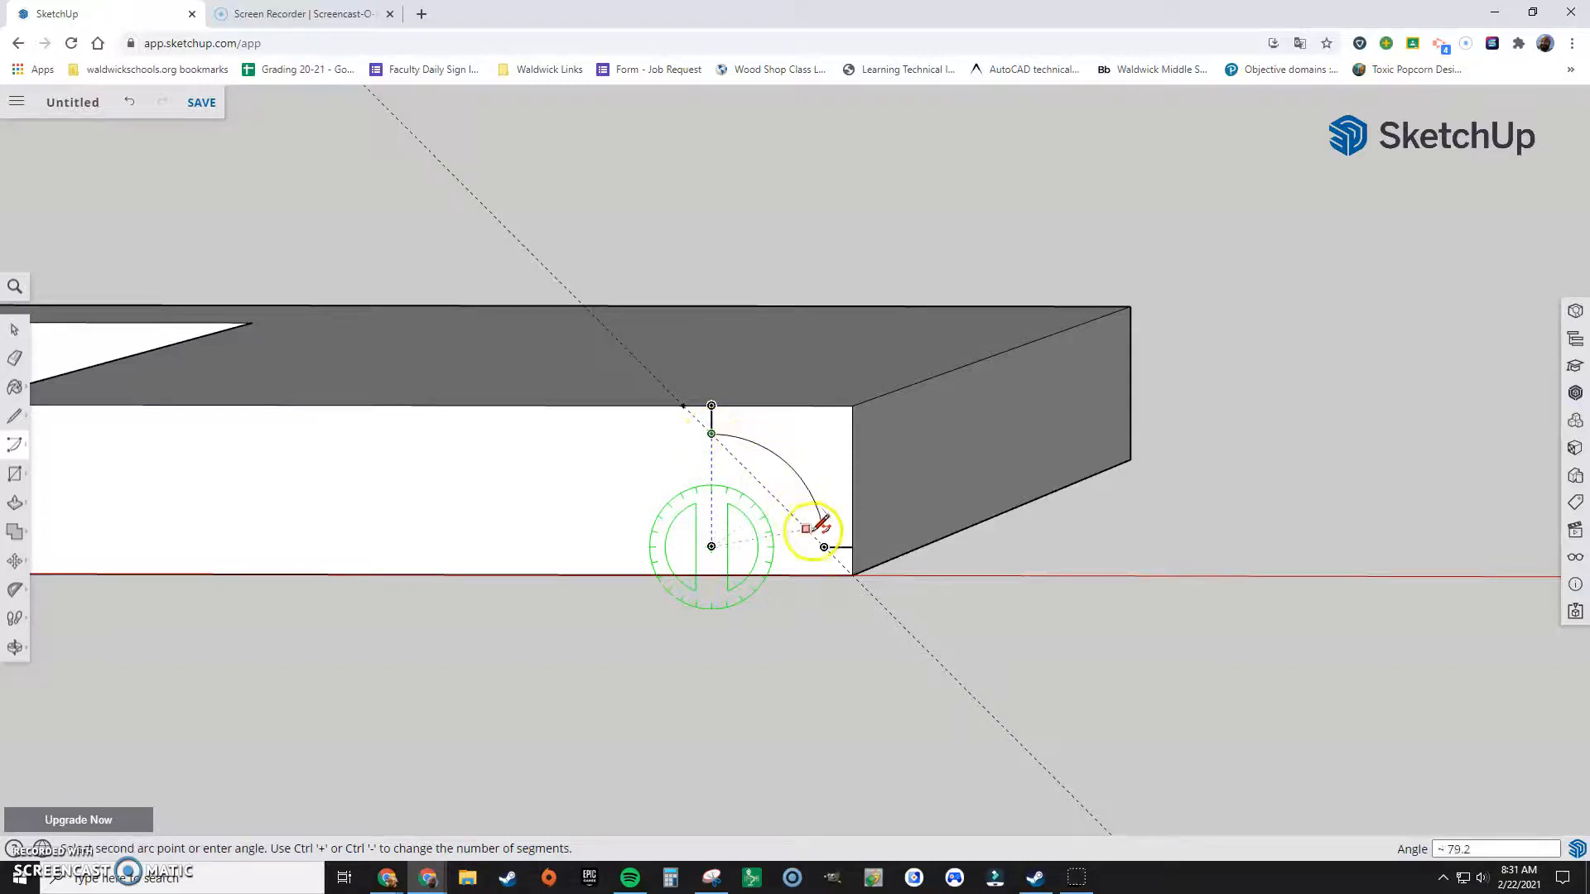
left_click(825, 547)
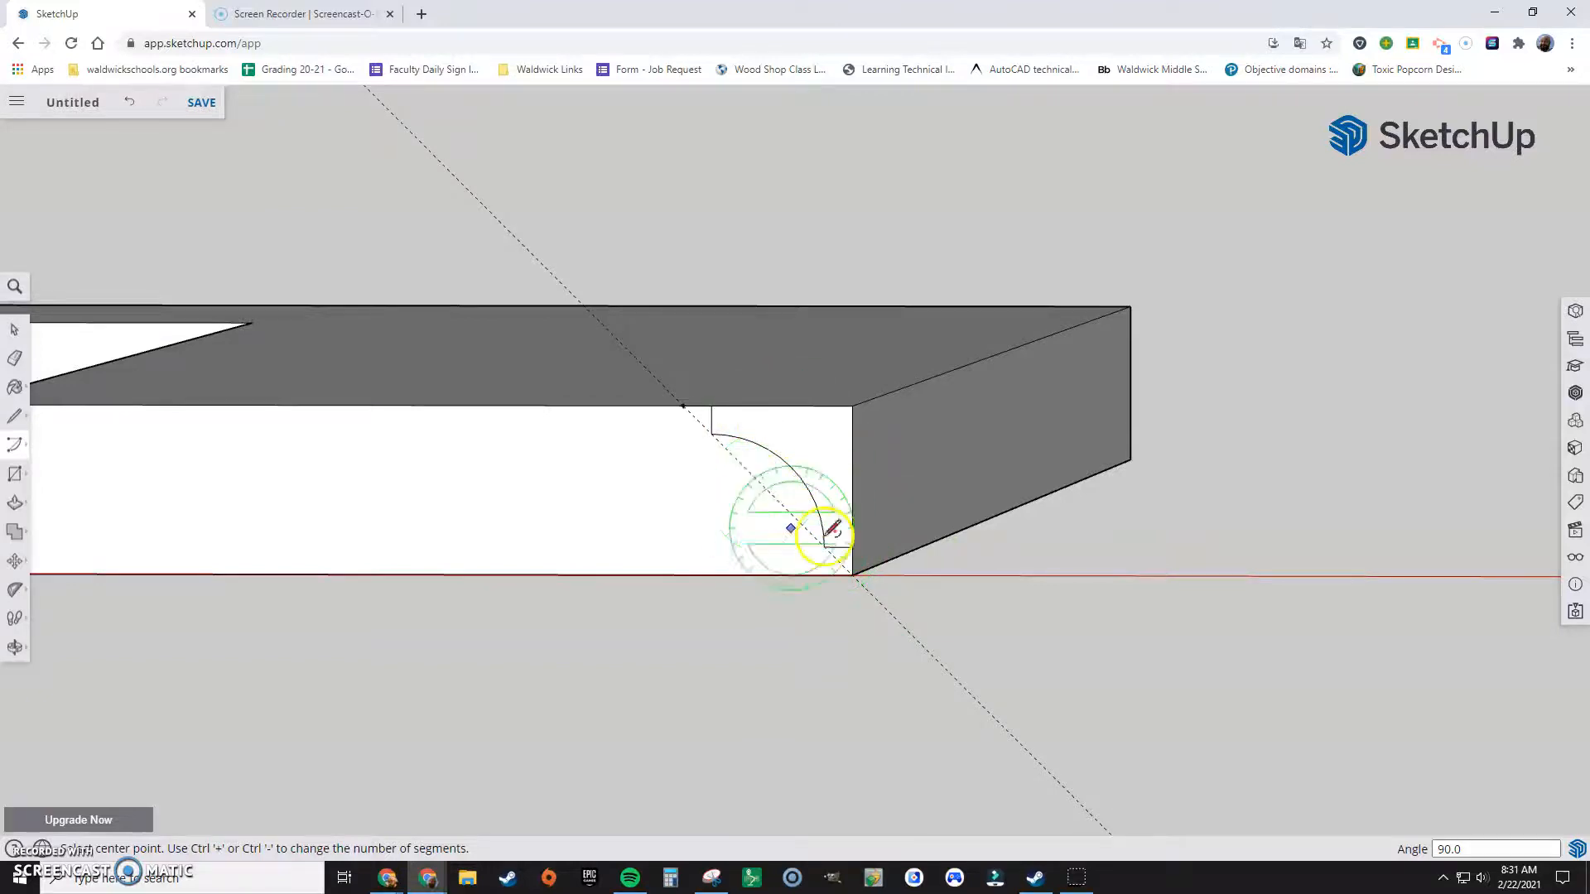
Step: Sweep the corner profile face around the frame's entire outer top edge with Follow Me, cutting the rounded edge on all four sides
scroll(837, 543, "up", 2)
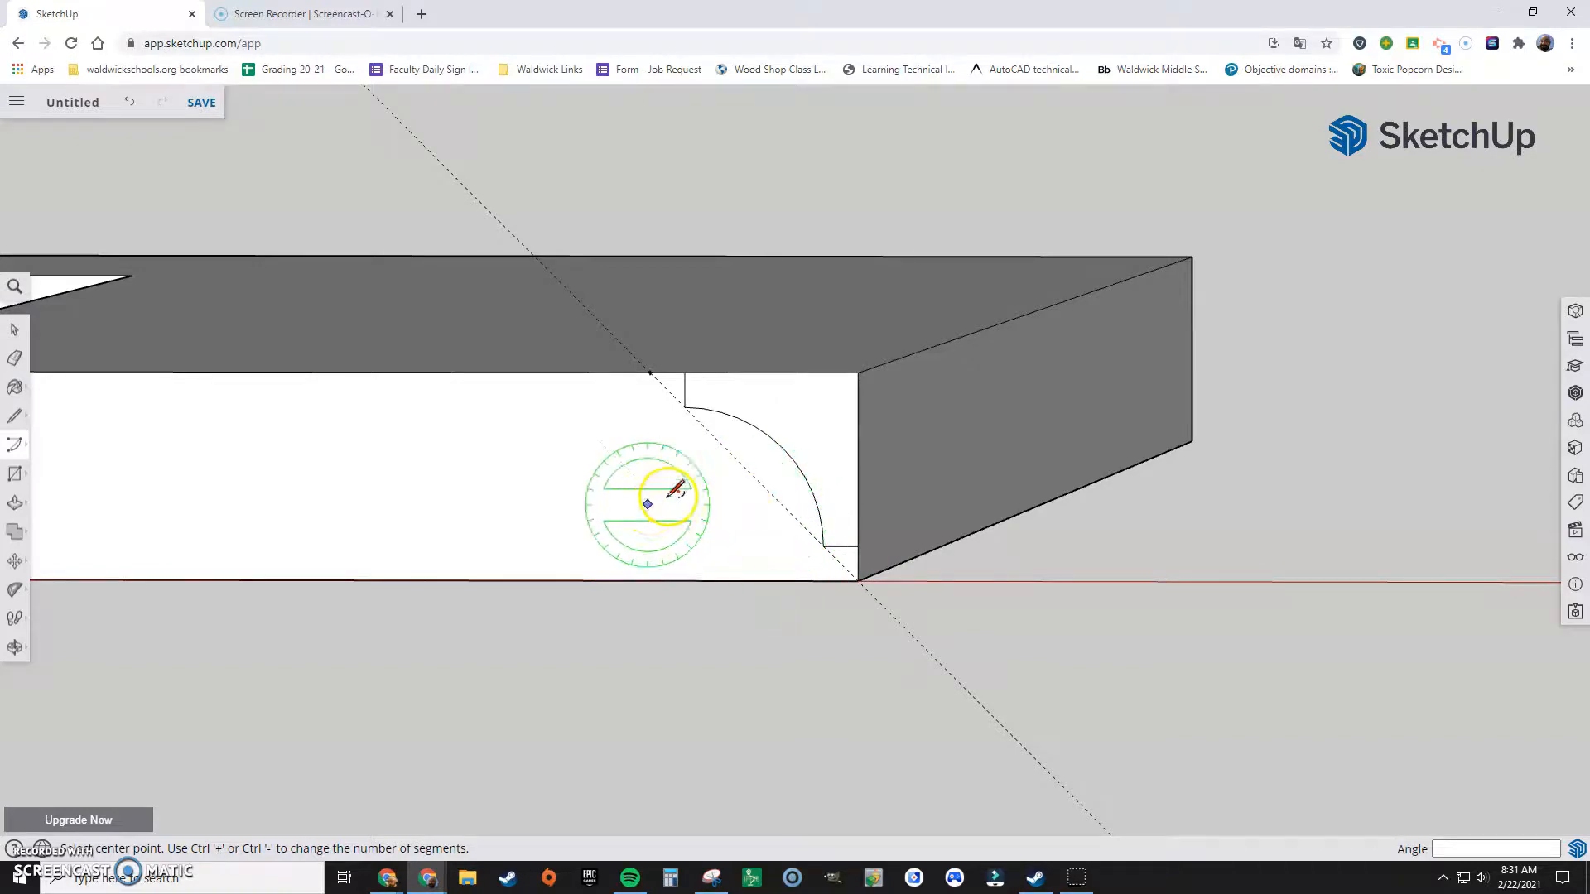
scroll(820, 568, "up", 2)
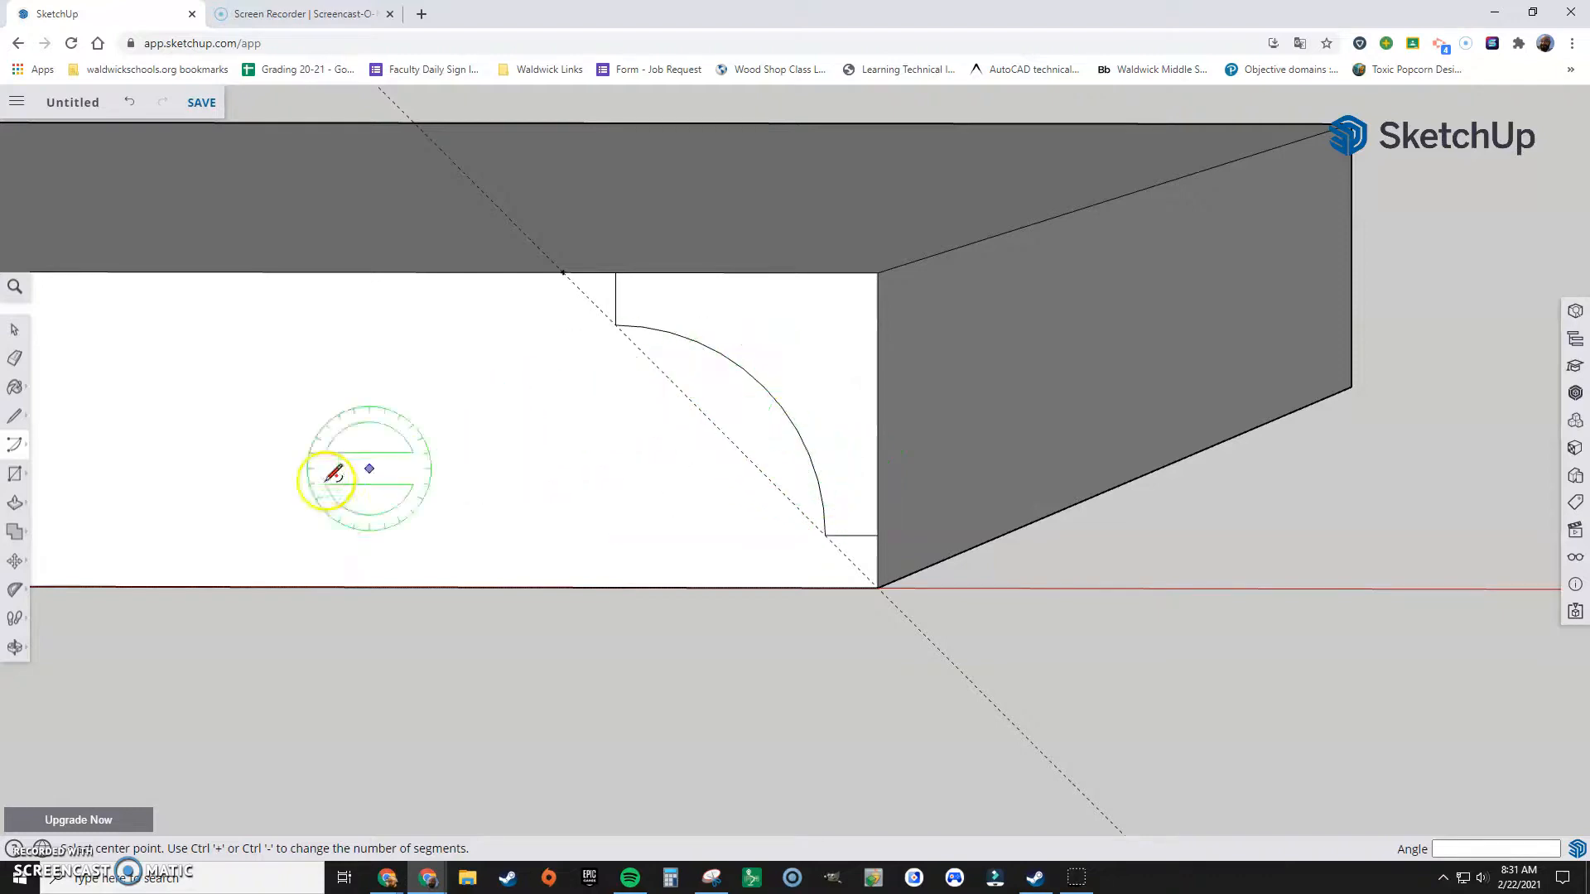
left_click(15, 504)
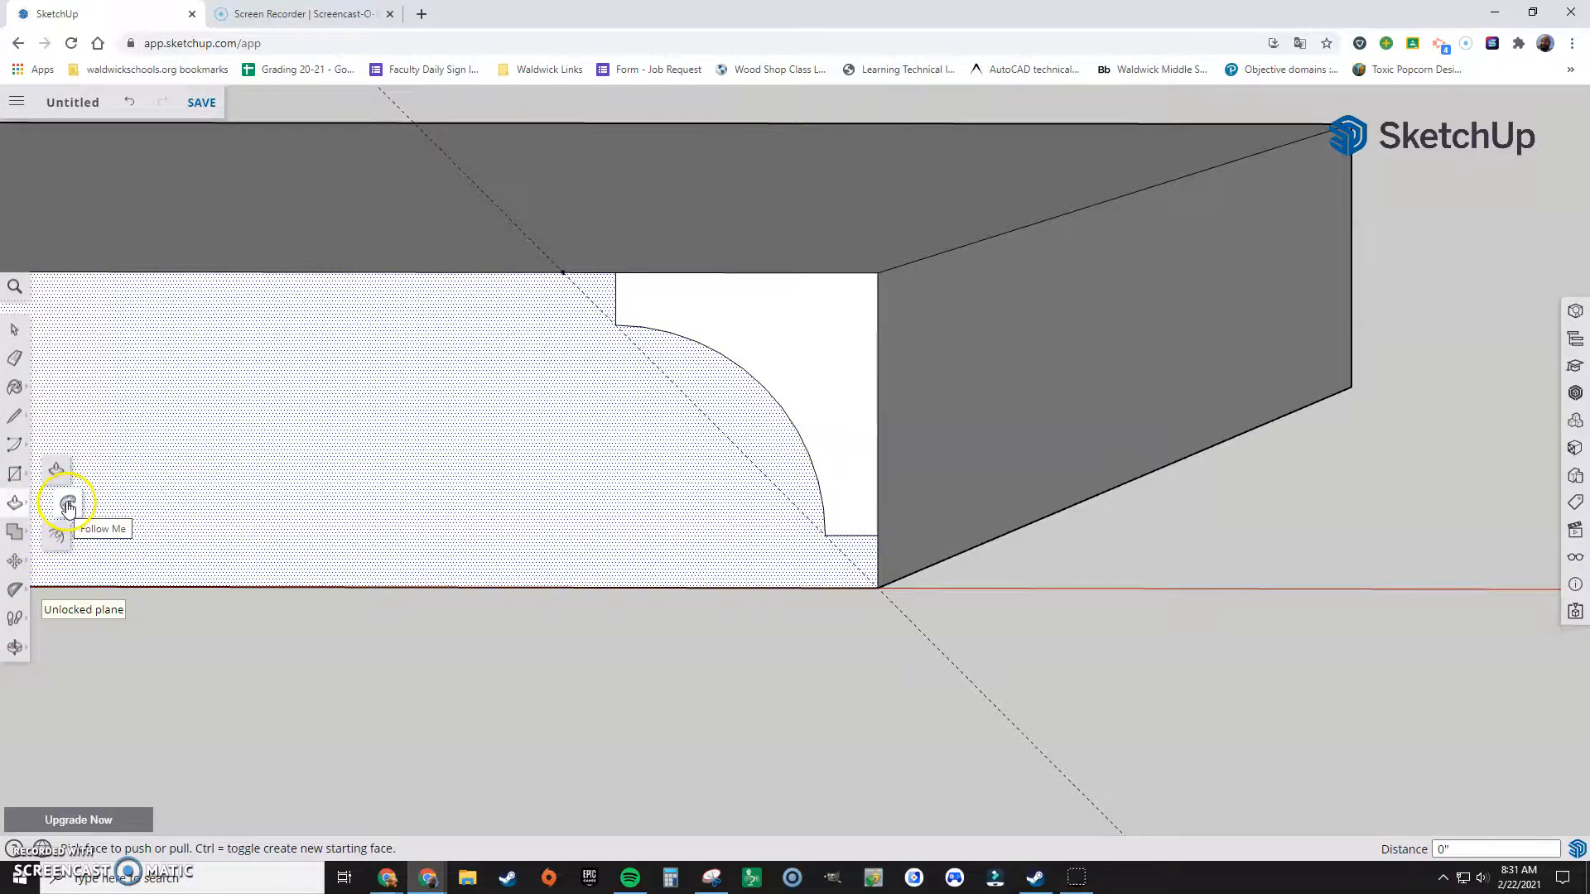
left_click(68, 506)
scroll(766, 733, "down", 3)
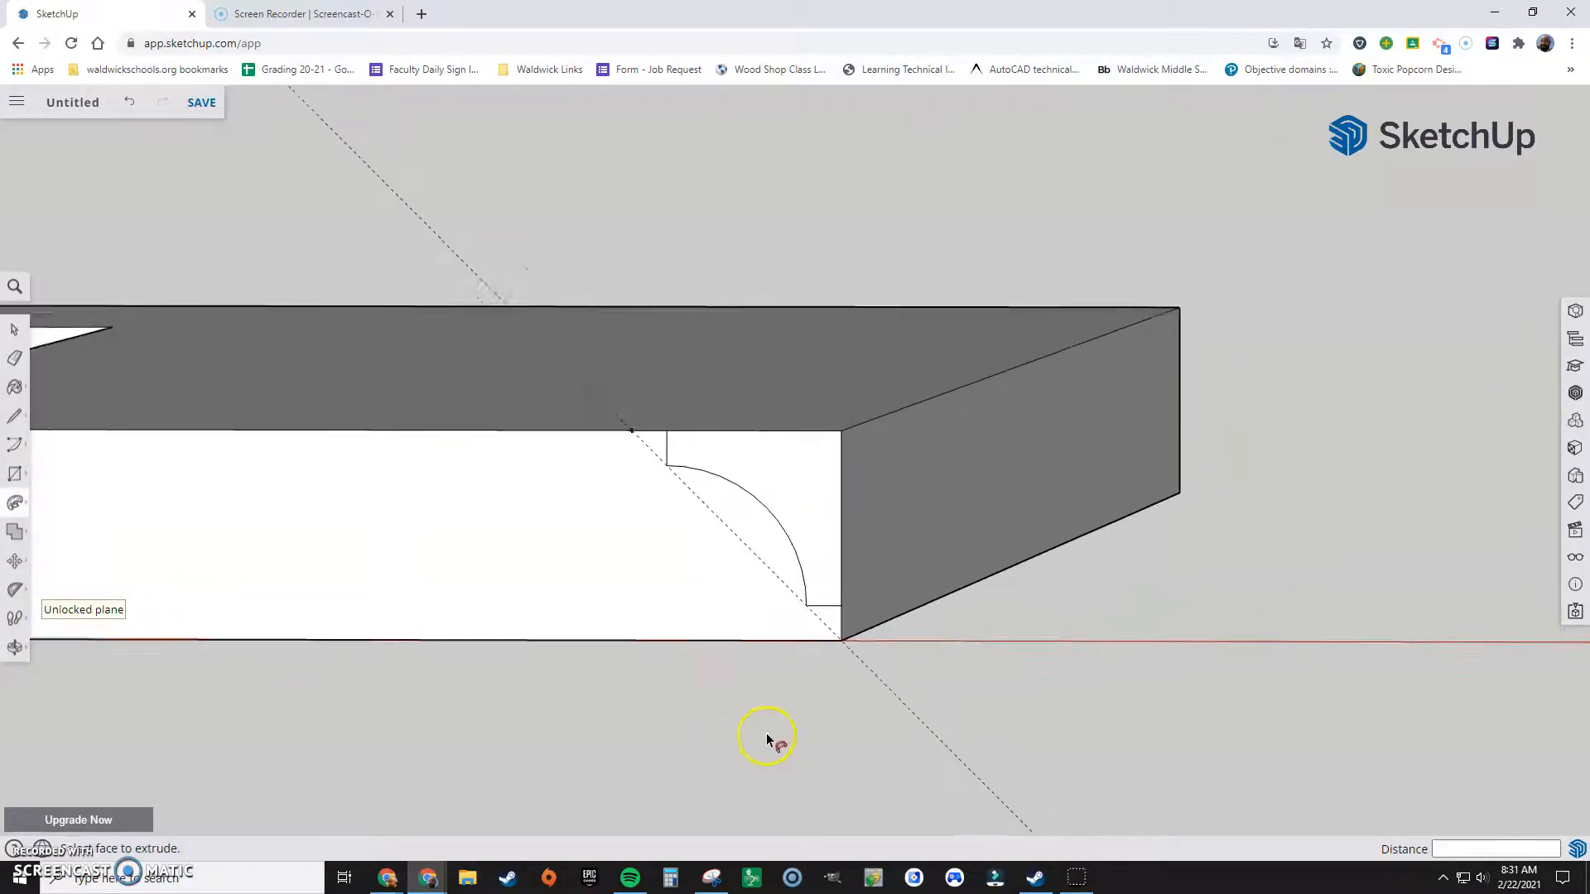
scroll(767, 734, "down", 6)
middle_click_drag(773, 643, 717, 547)
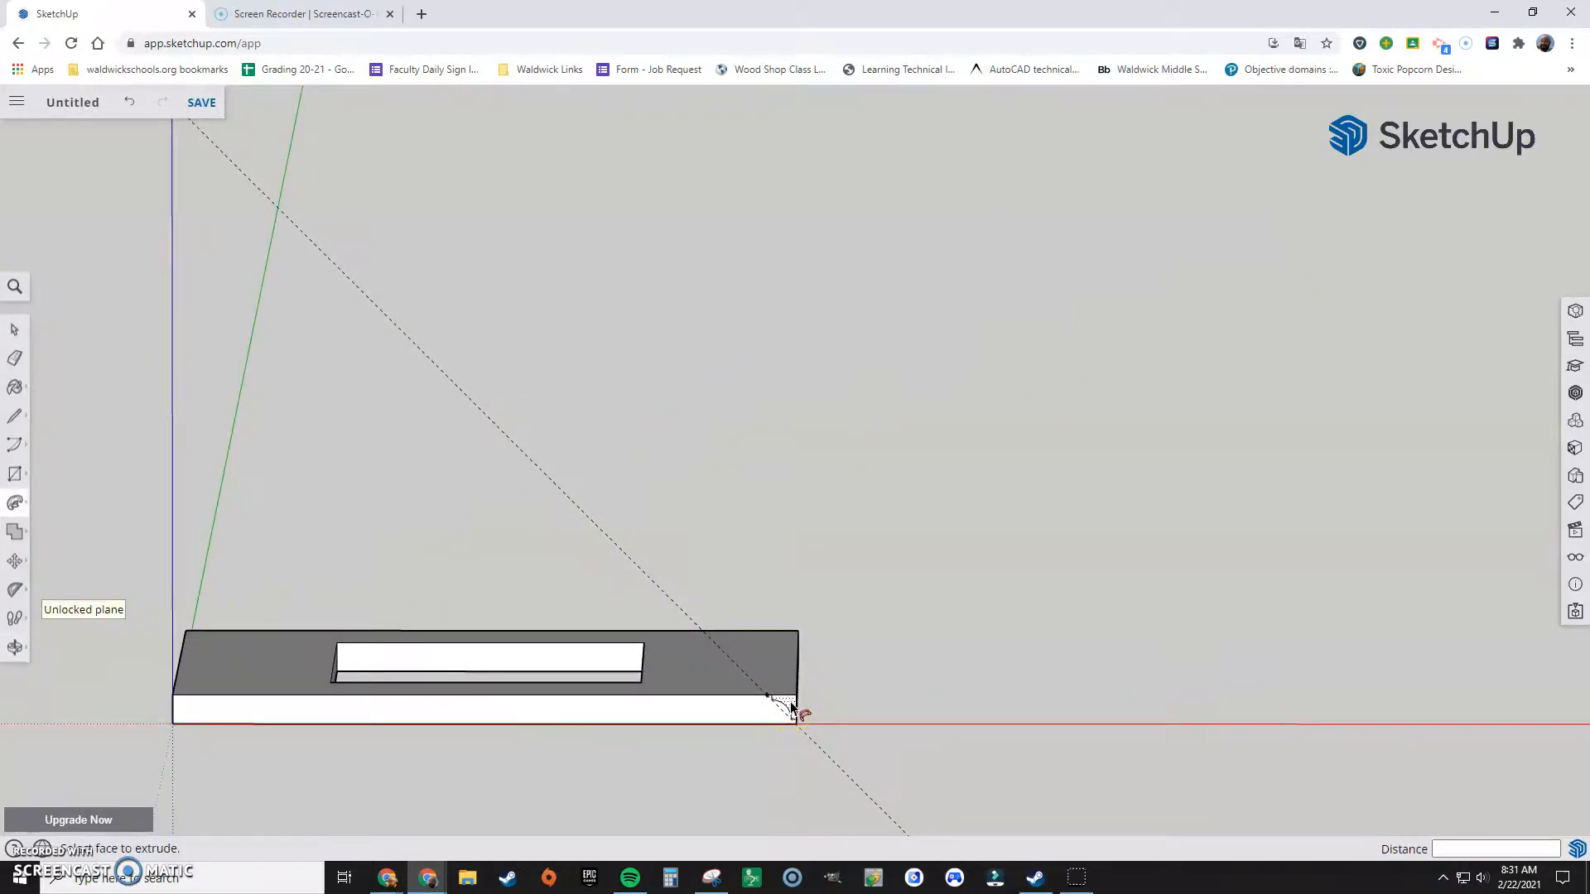
scroll(790, 703, "up", 2)
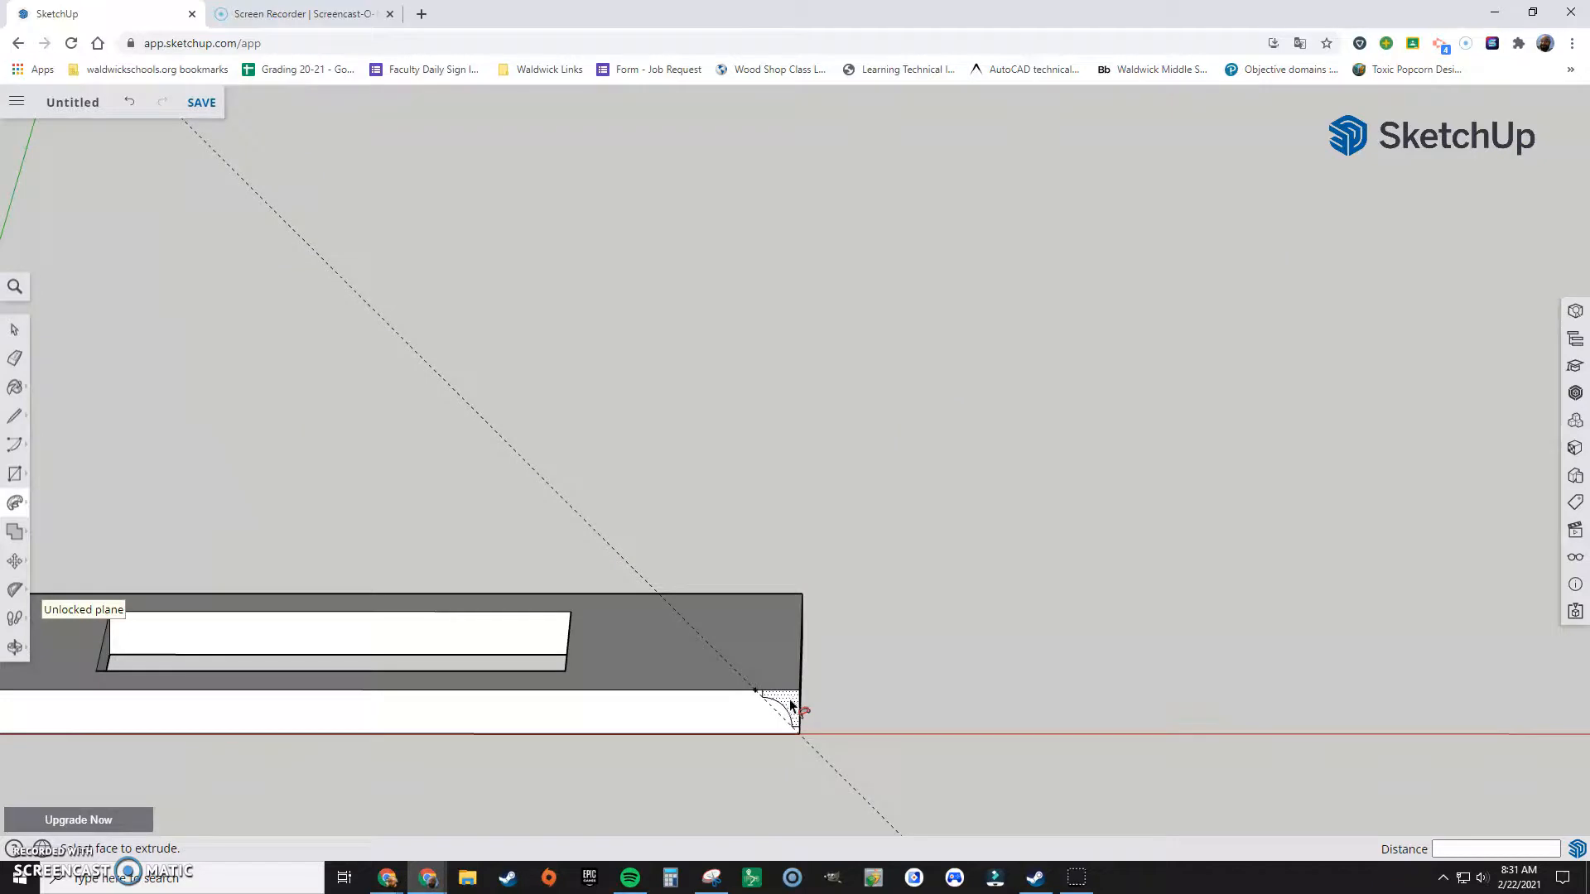
left_click(790, 704)
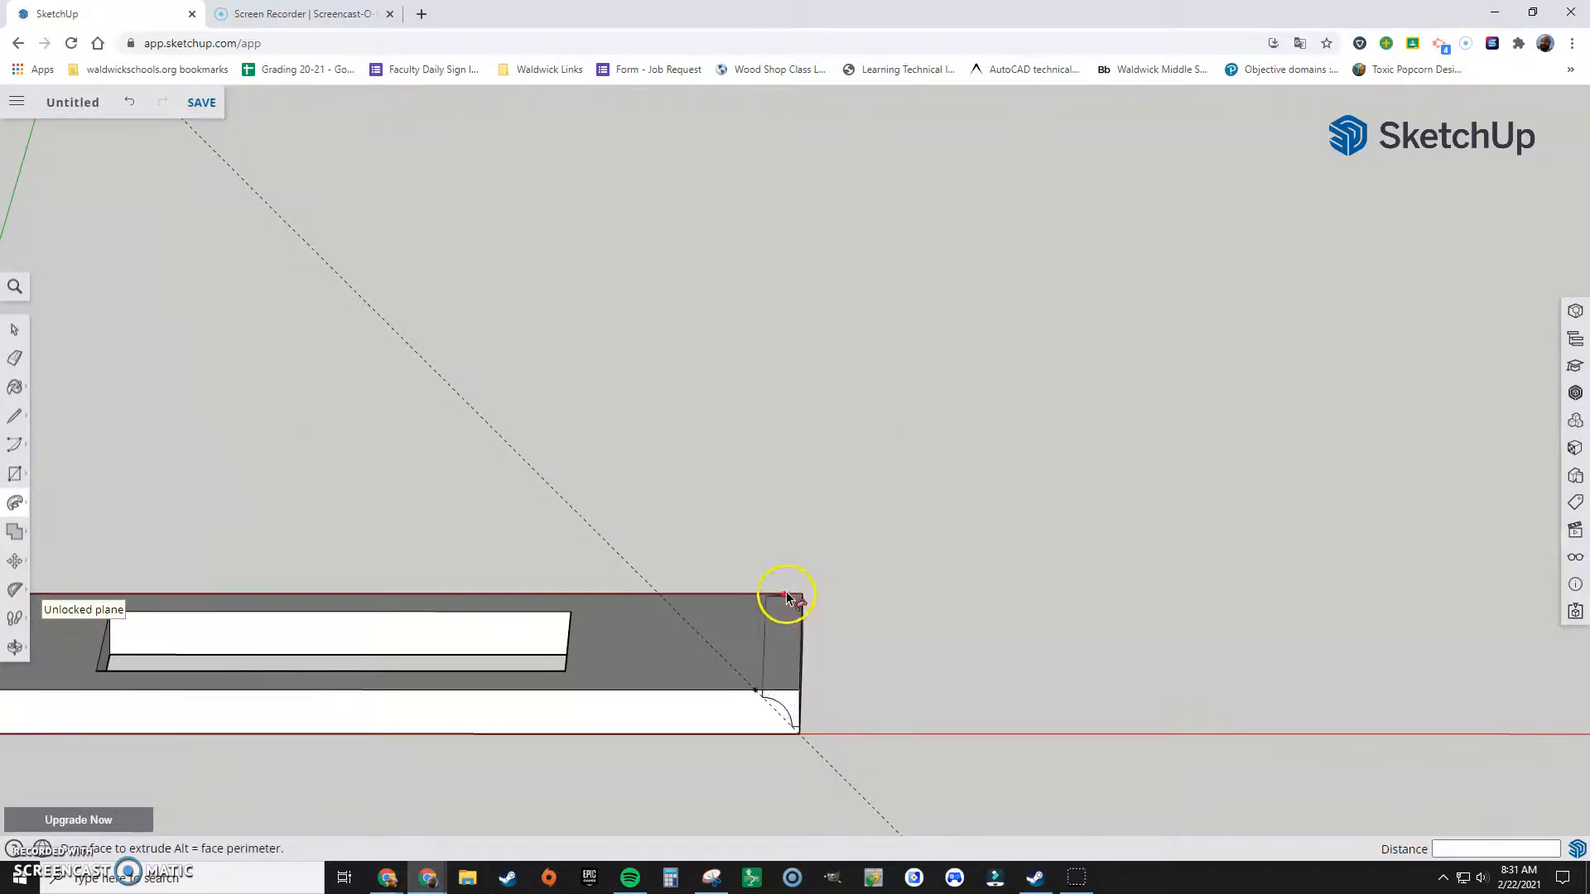
scroll(722, 593, "down", 3)
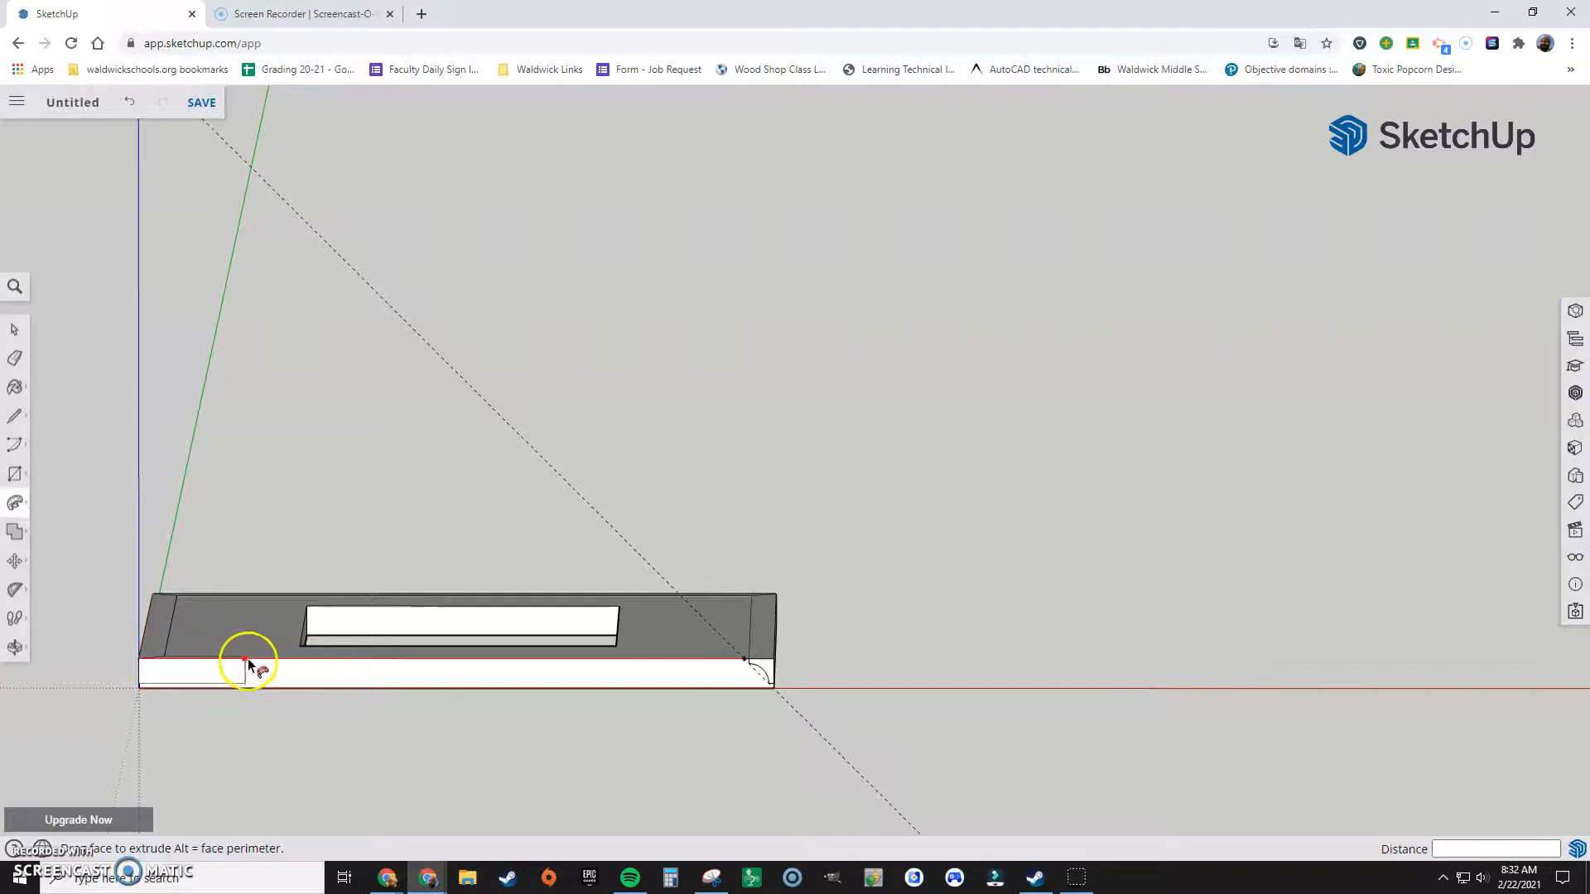
left_click(767, 664)
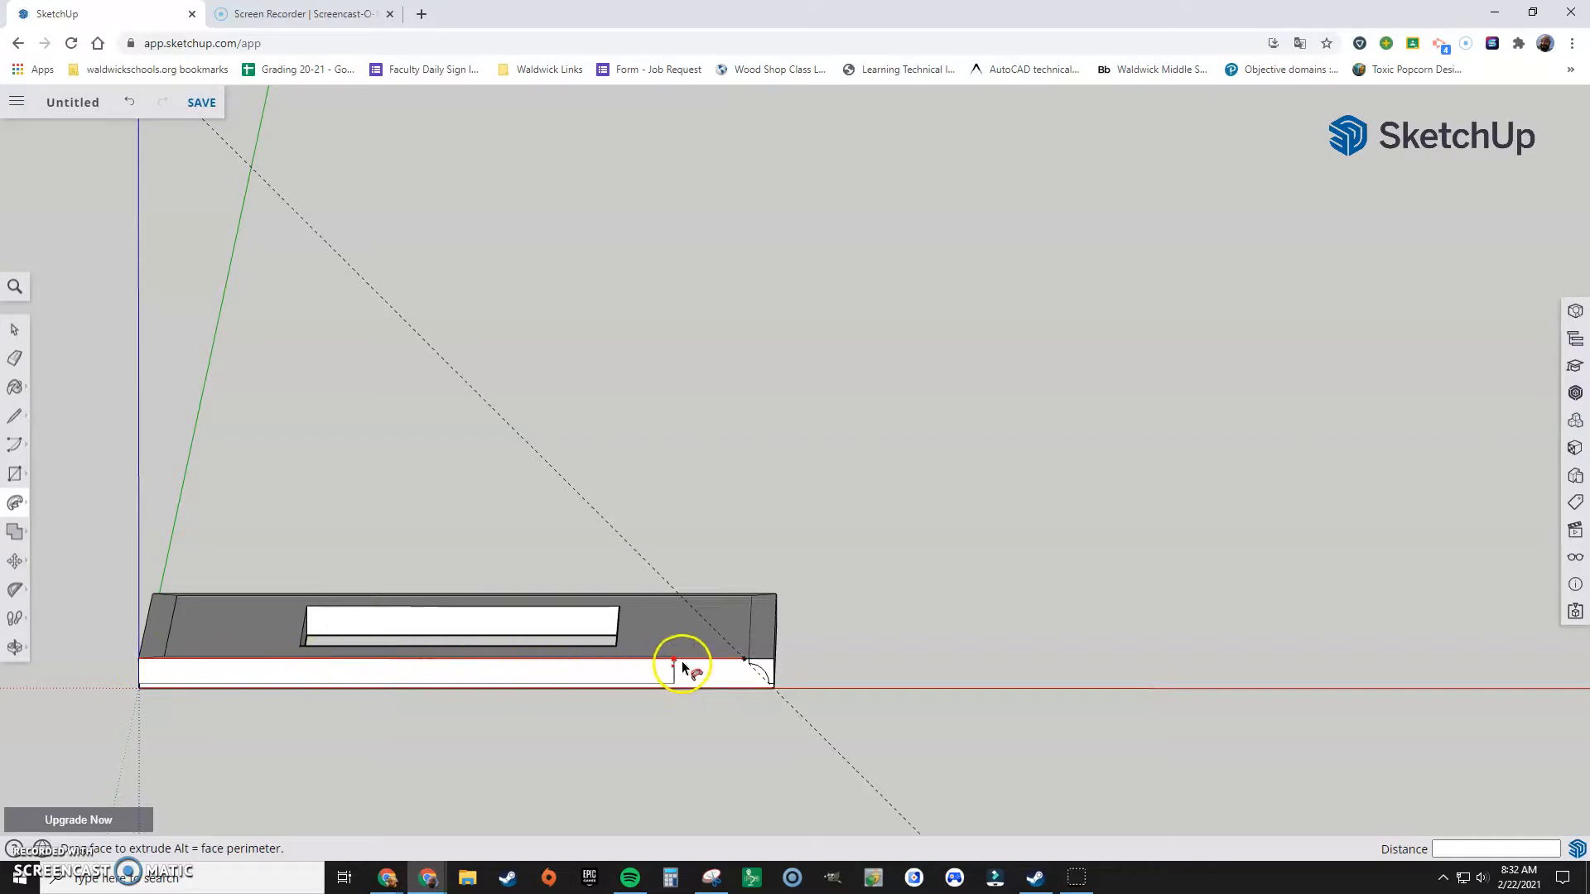
middle_click_drag(774, 665, 738, 756)
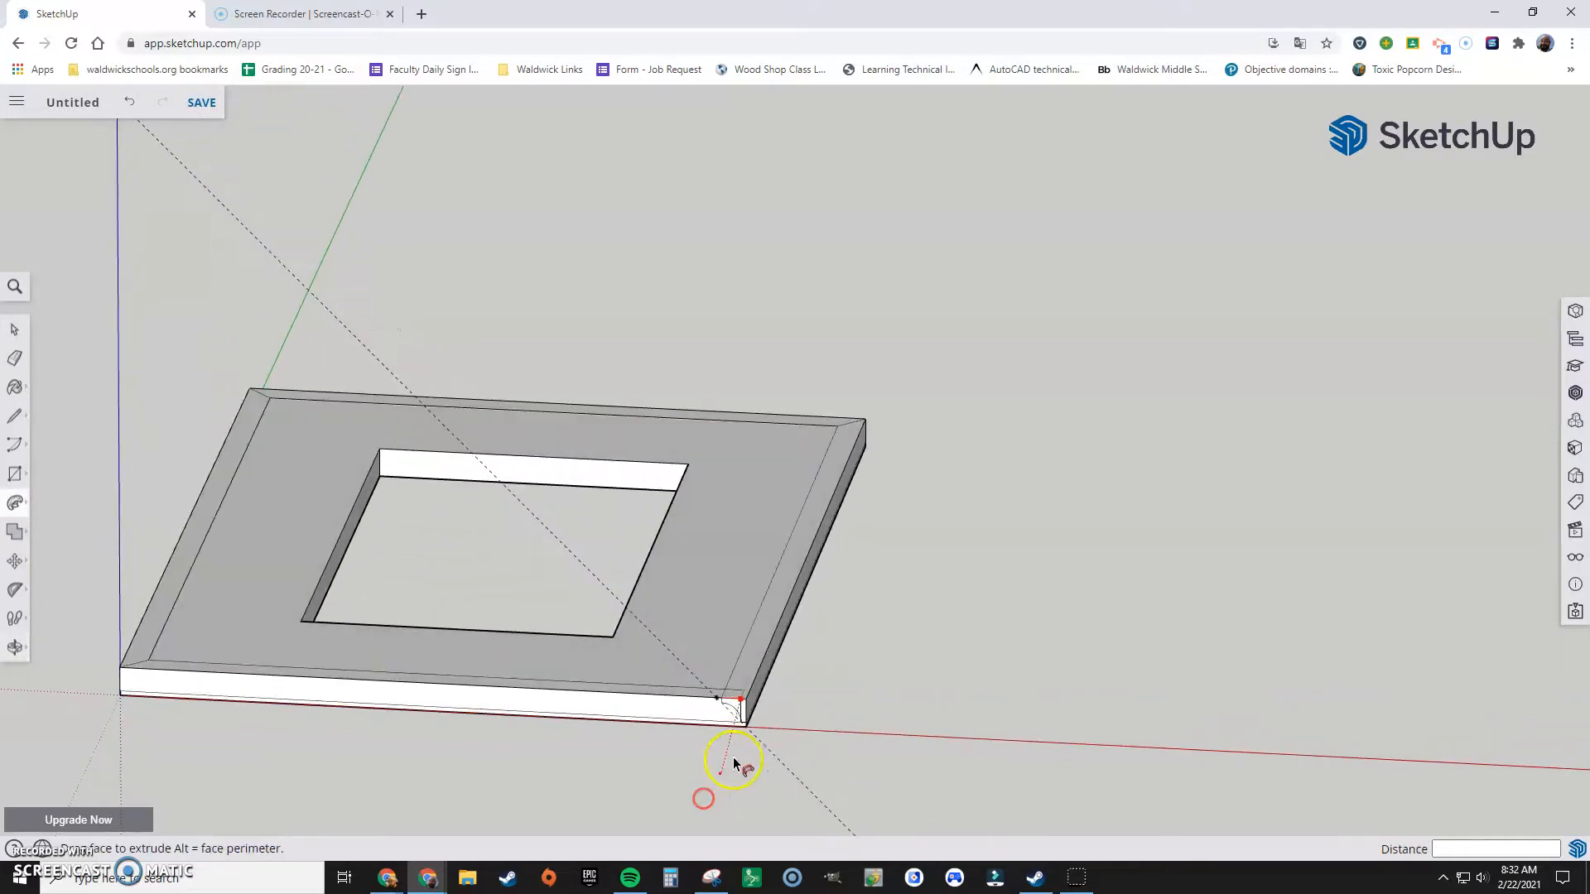
left_click(746, 703)
Step: Examine the rounded edge profile and its corners from all sides of the frame
middle_click_drag(832, 751, 117, 604)
middle_click_drag(510, 656, 649, 810)
key("p")
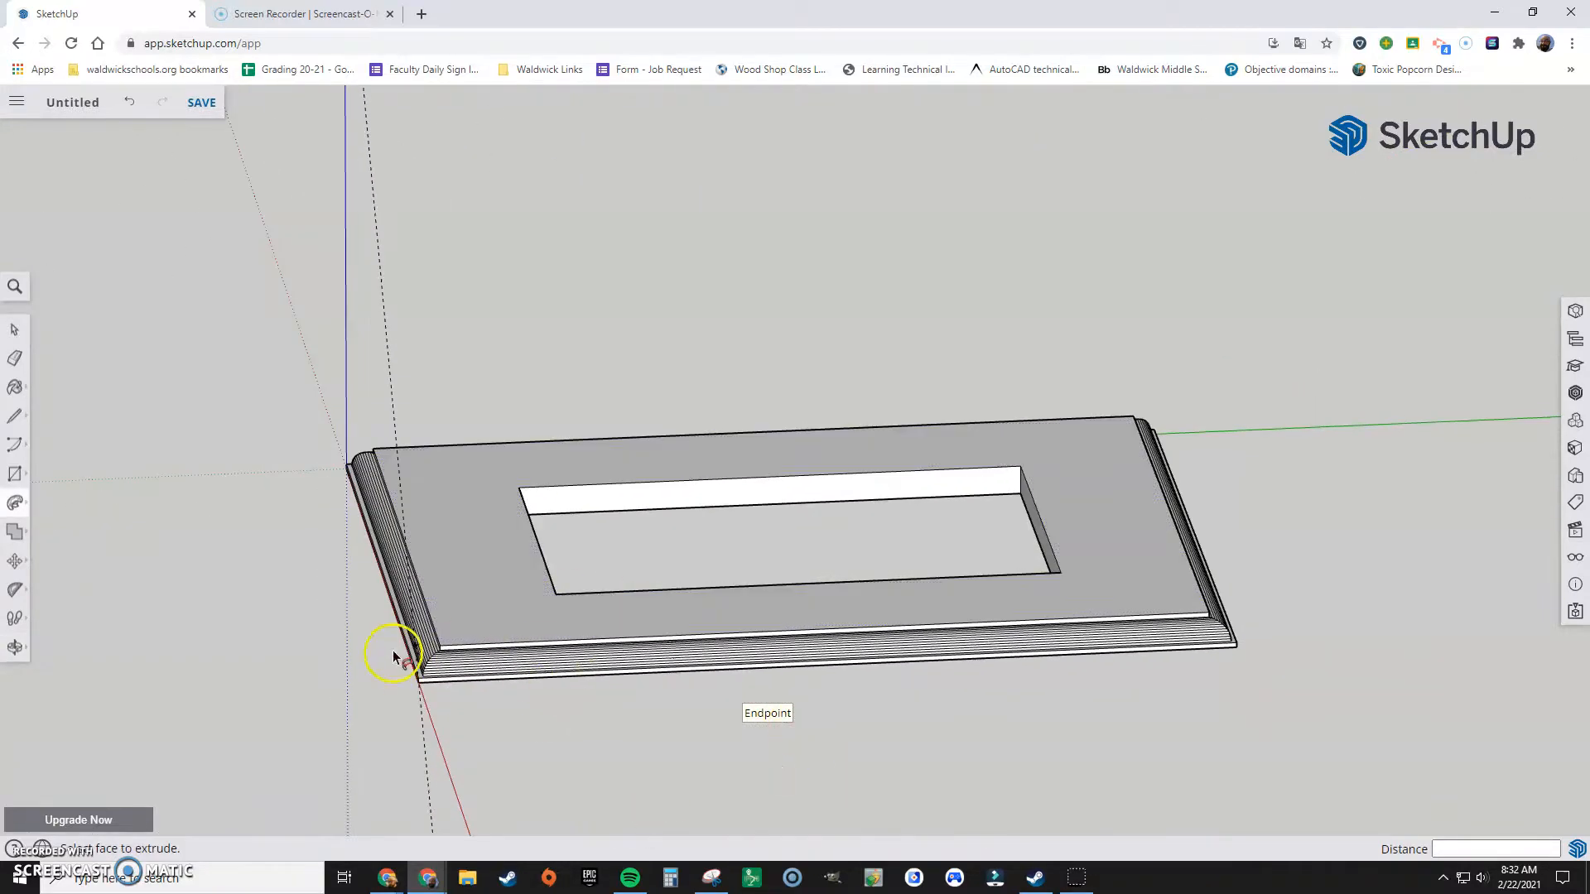
middle_click_drag(763, 733, 809, 837)
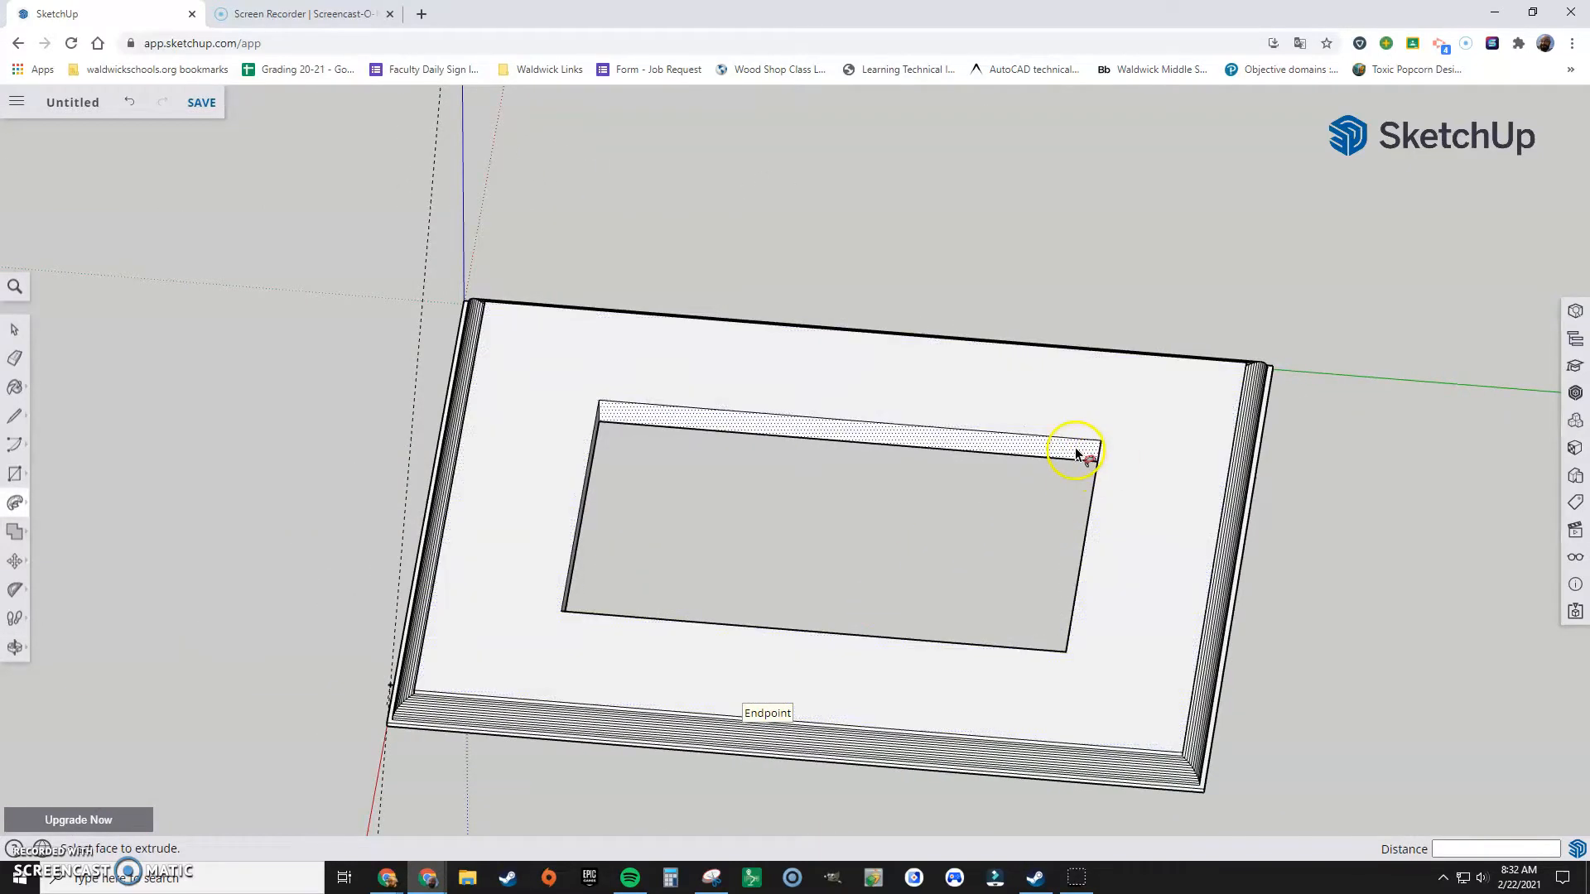
middle_click_drag(835, 487, 618, 433)
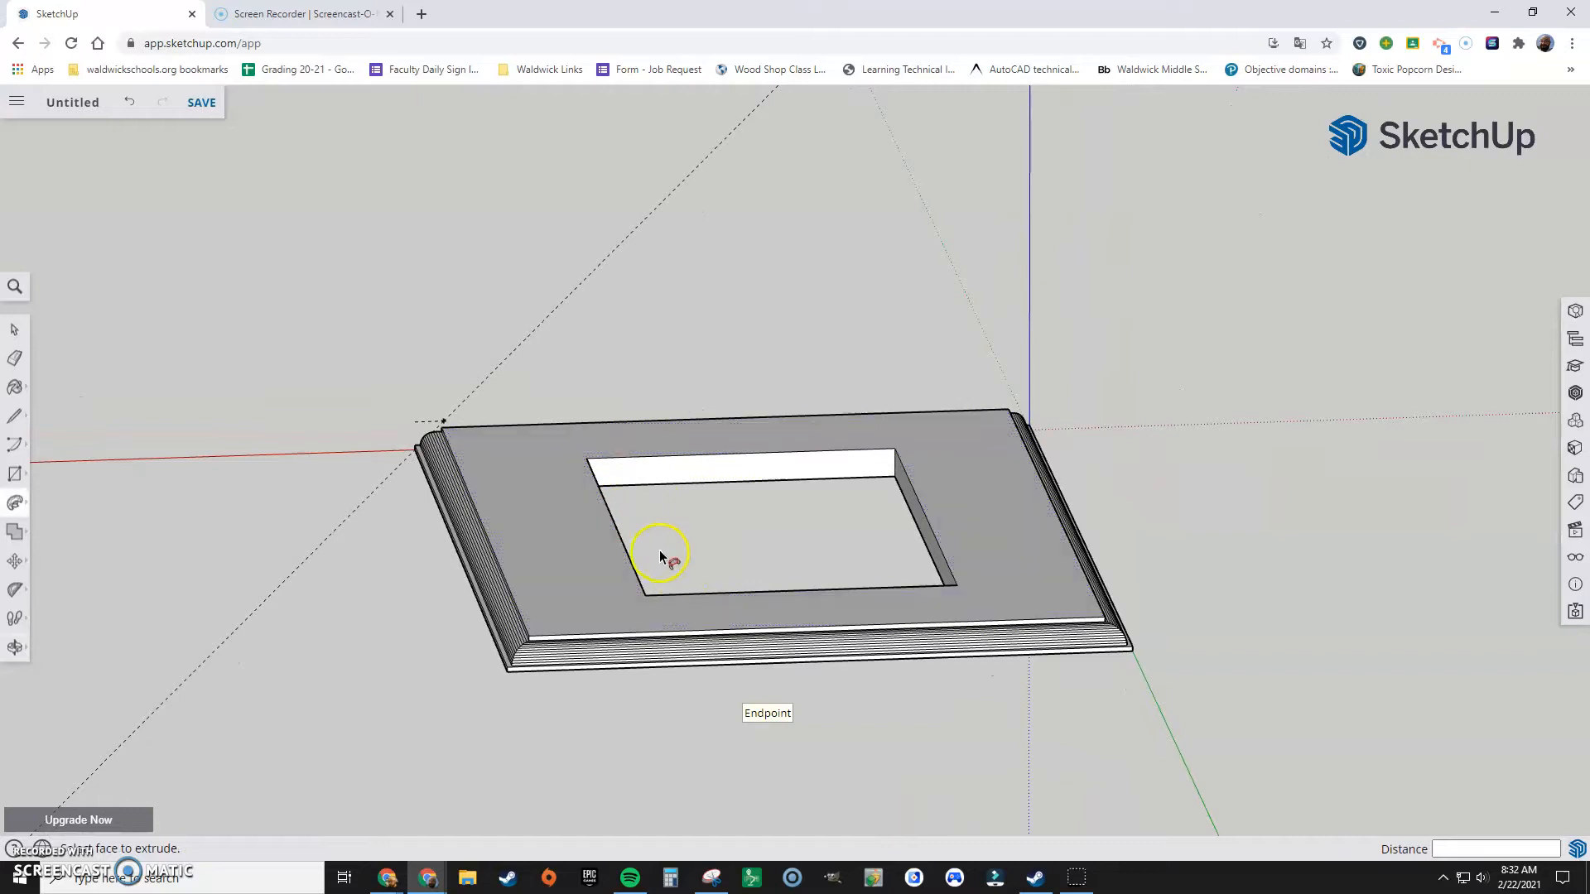
middle_click_drag(384, 593, 588, 549)
middle_click_drag(434, 544, 415, 596)
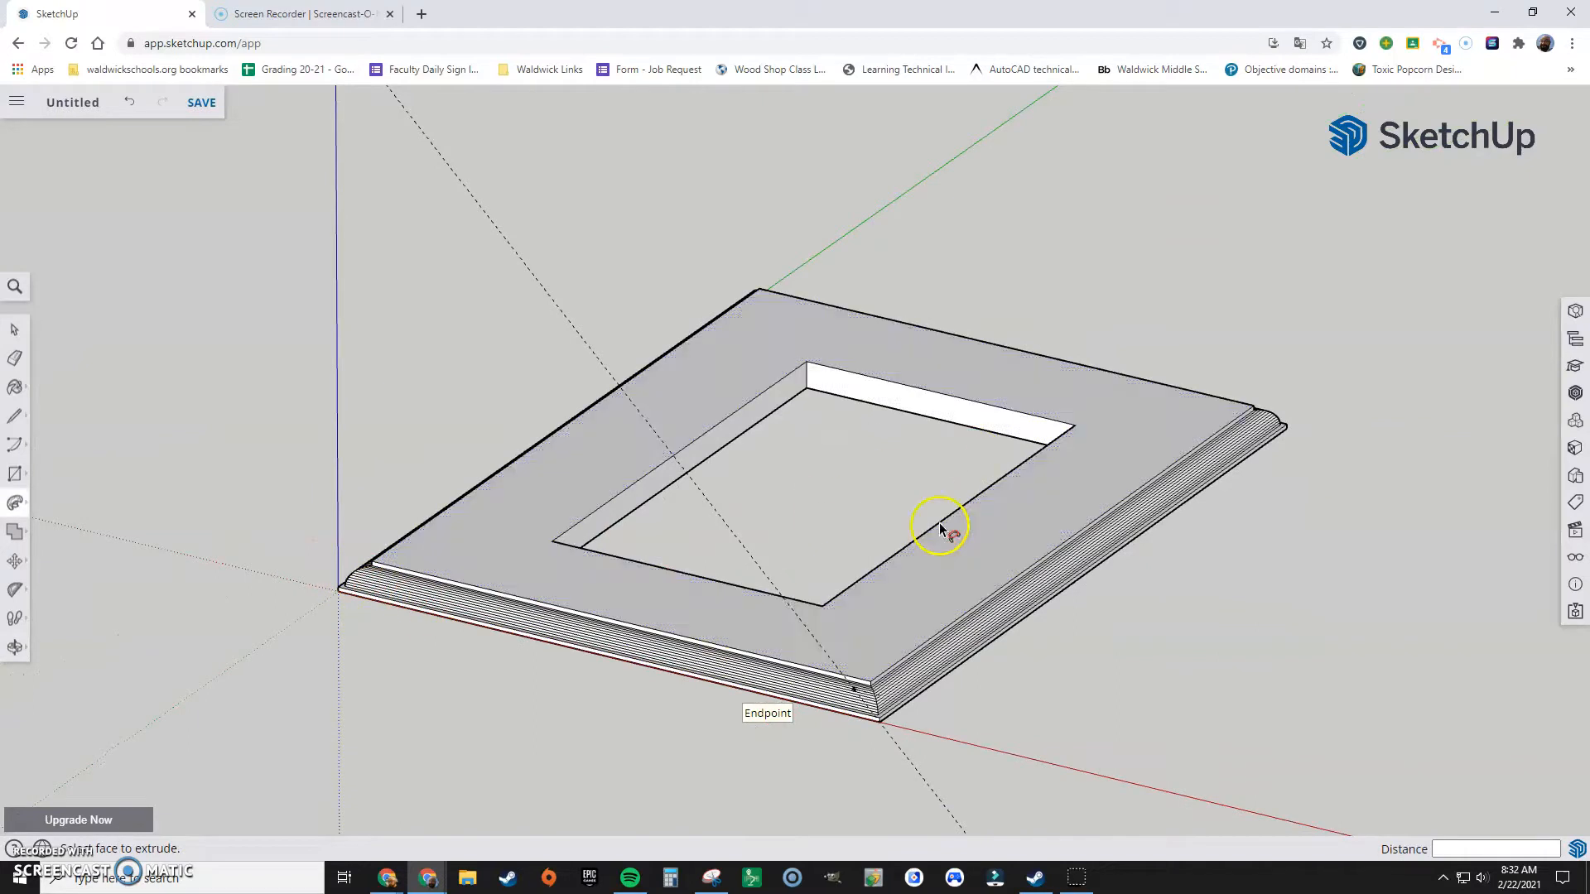